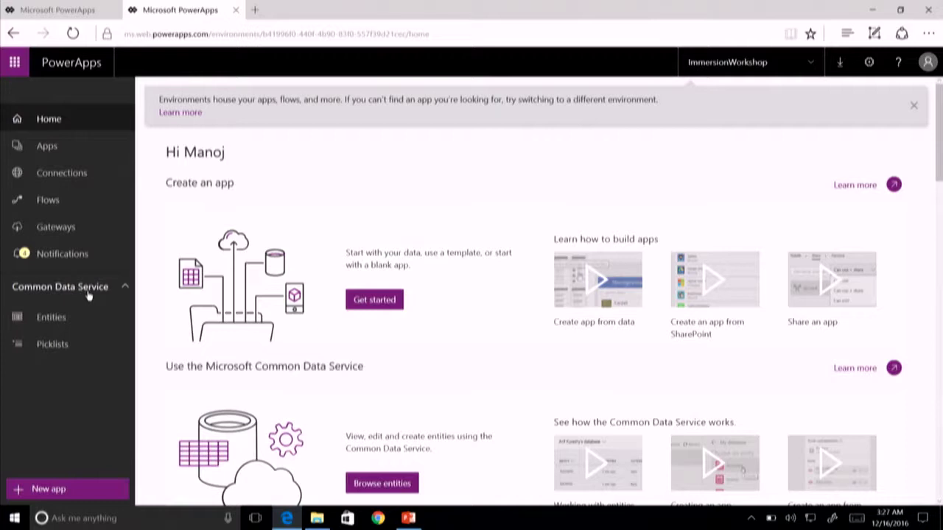
Browse the list of standard entities in the ImmersionWorkshop Common Data Service database.
{"action": "left_click", "coordinate": [42, 323]}
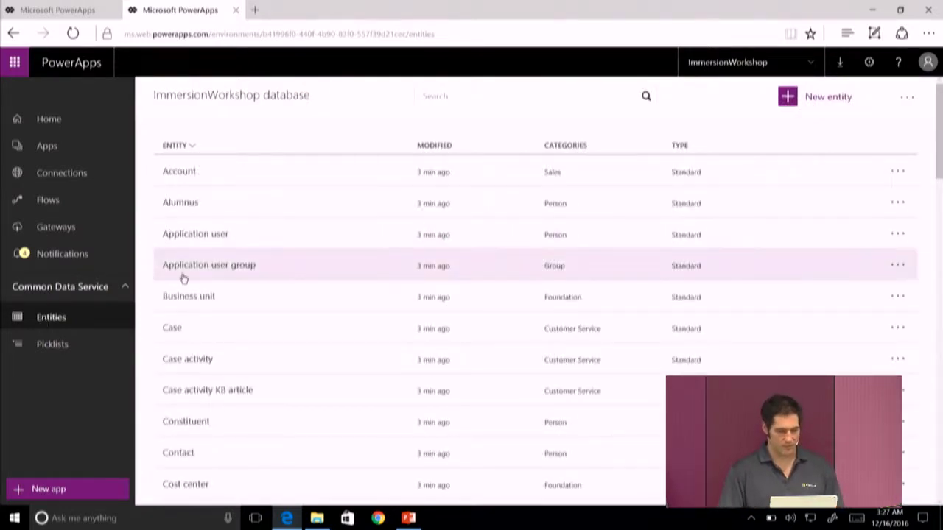
{"action": "scroll", "coordinate": [181, 276], "scroll_direction": "down", "scroll_amount": 2}
{"action": "scroll", "coordinate": [184, 277], "scroll_direction": "down", "scroll_amount": 5}
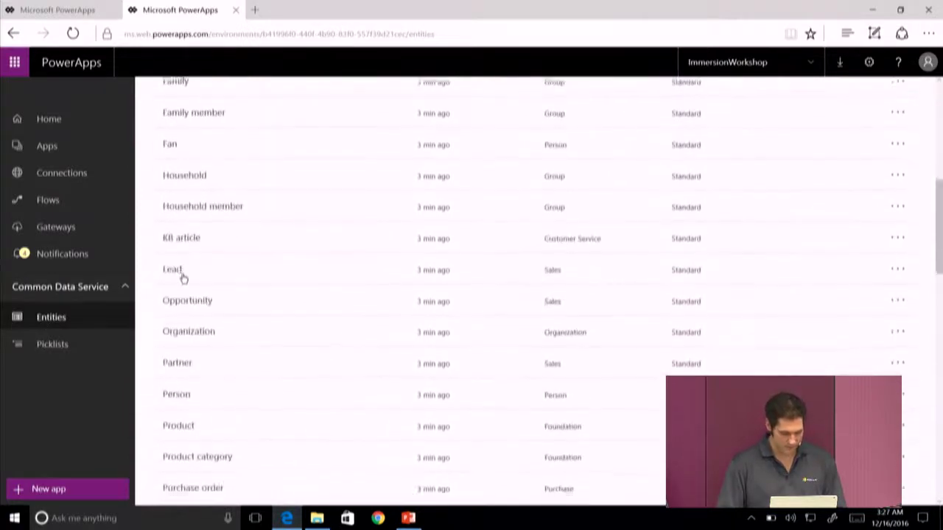
{"action": "scroll", "coordinate": [187, 361], "scroll_direction": "up", "scroll_amount": 6}
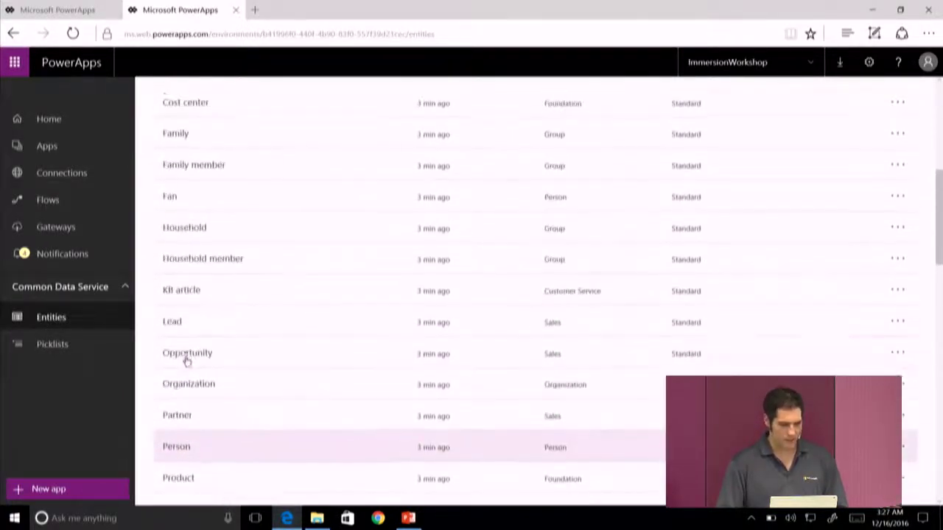
{"action": "scroll", "coordinate": [186, 361], "scroll_direction": "up", "scroll_amount": 2}
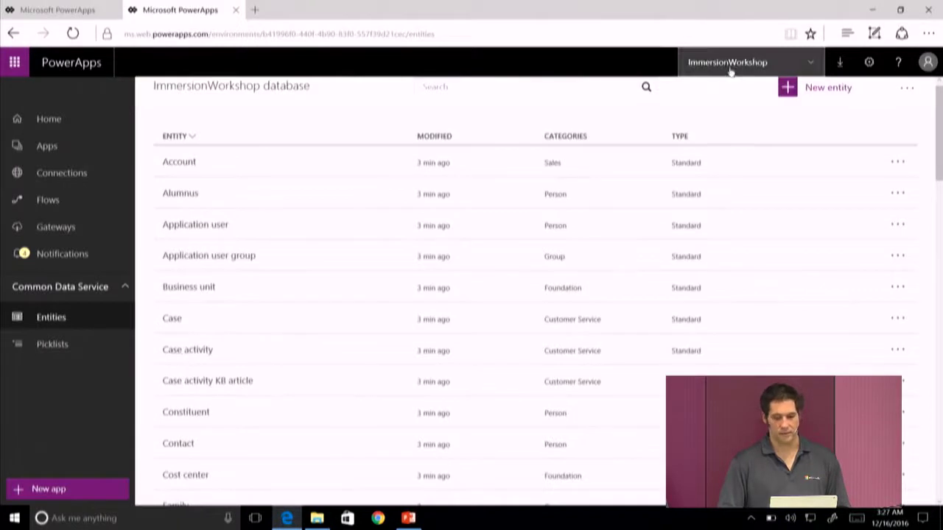
Start a new entity in the database and set its entity name to Books.
{"action": "left_click", "coordinate": [790, 85]}
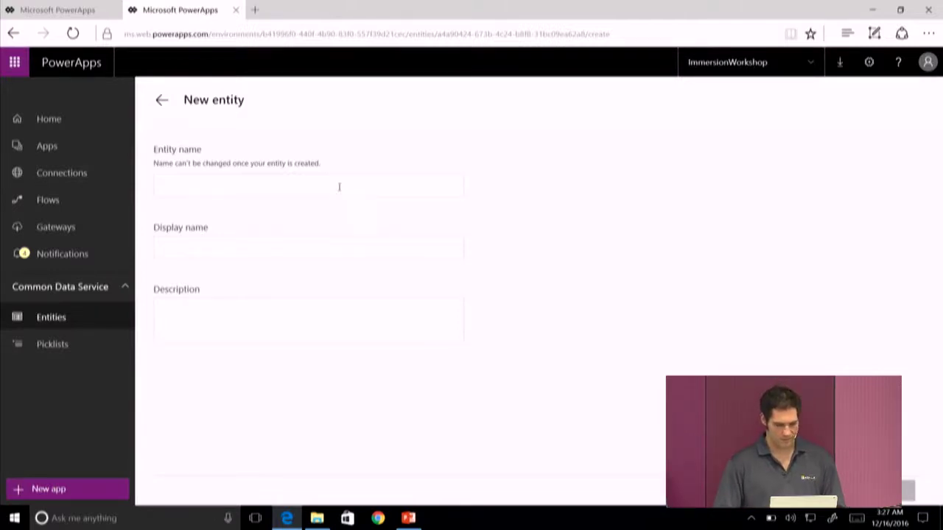
{"action": "left_click", "coordinate": [339, 187]}
{"action": "type", "text": "Te"}
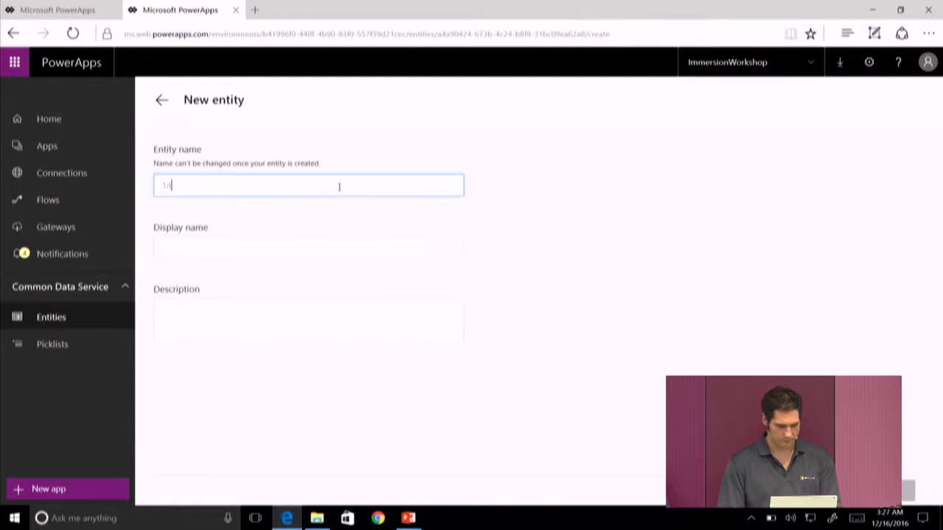
{"action": "type", "text": "tle"}
{"action": "key", "text": "Tab"}
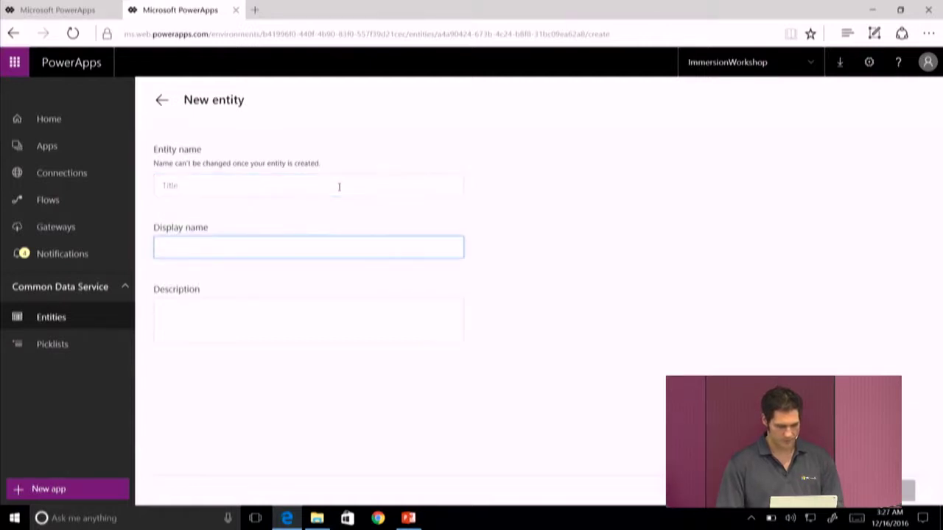
{"action": "key", "text": "shift+Tab"}
{"action": "type", "text": "Books"}
{"action": "key", "text": "Tab"}
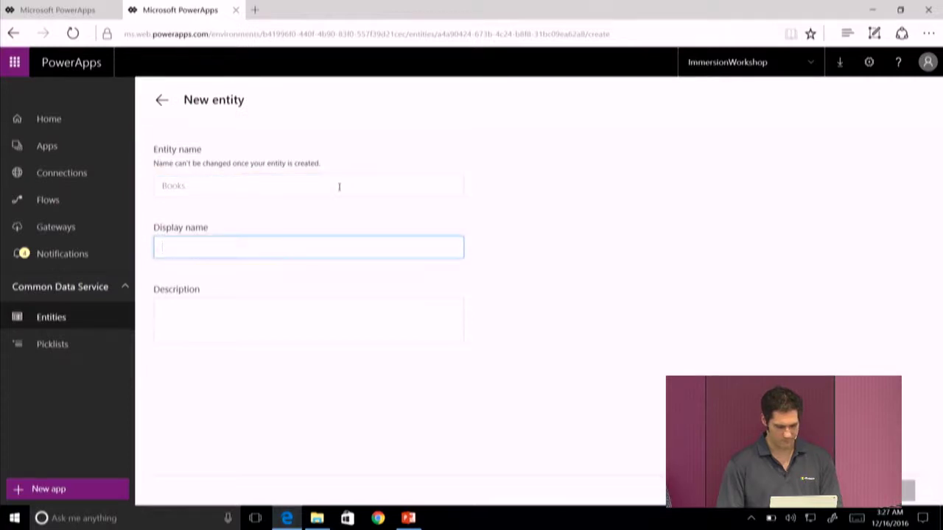
Set the new entity's display name to Books and proceed to its field definitions.
{"action": "type", "text": "Books"}
{"action": "key", "text": "BackSpace"}
{"action": "key", "text": "BackSpace"}
{"action": "key", "text": "BackSpace"}
{"action": "key", "text": "BackSpace"}
{"action": "key", "text": "BackSpace"}
{"action": "type", "text": "Books"}
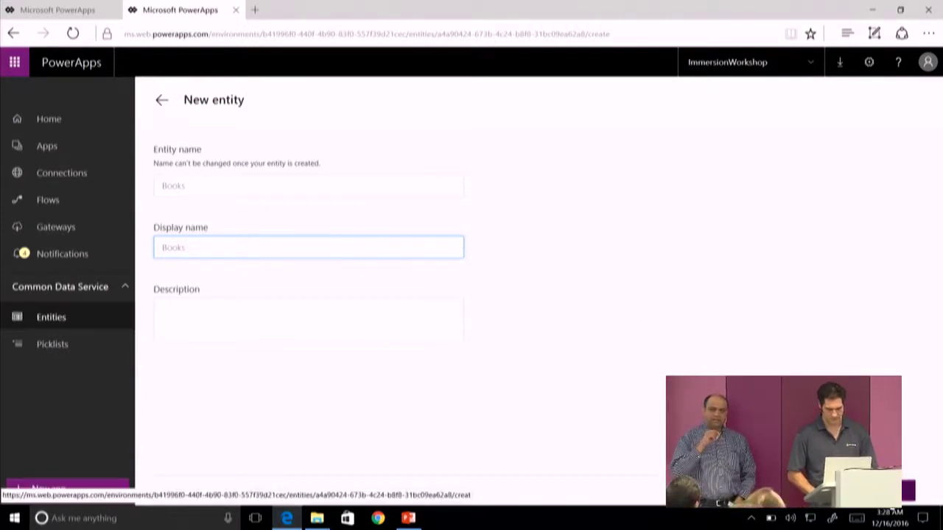
{"action": "key", "text": "Return"}
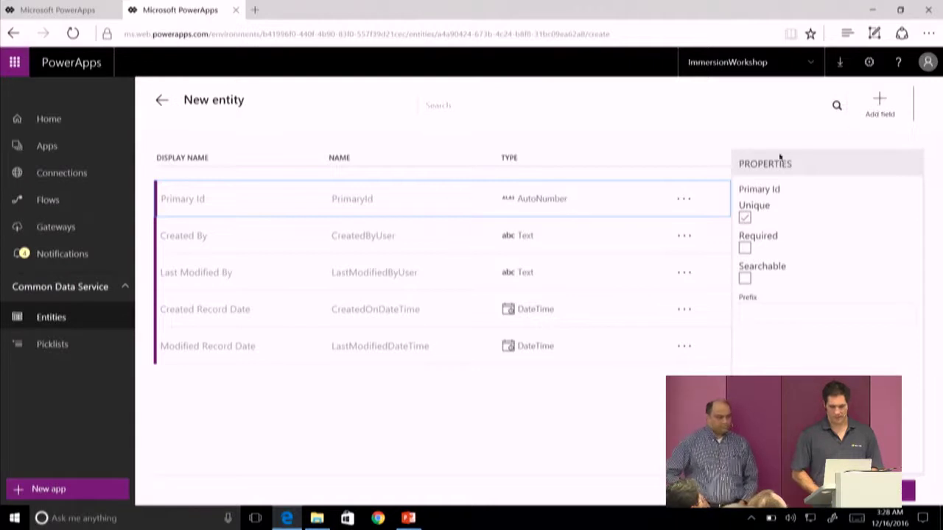
Add a field to the new entity with Title as both display name and name.
{"action": "left_click", "coordinate": [881, 105]}
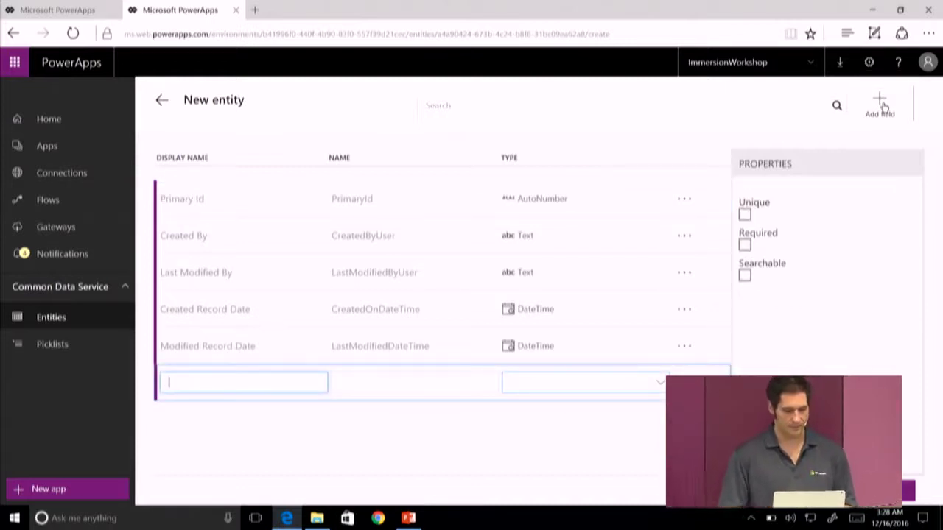
{"action": "type", "text": "Title"}
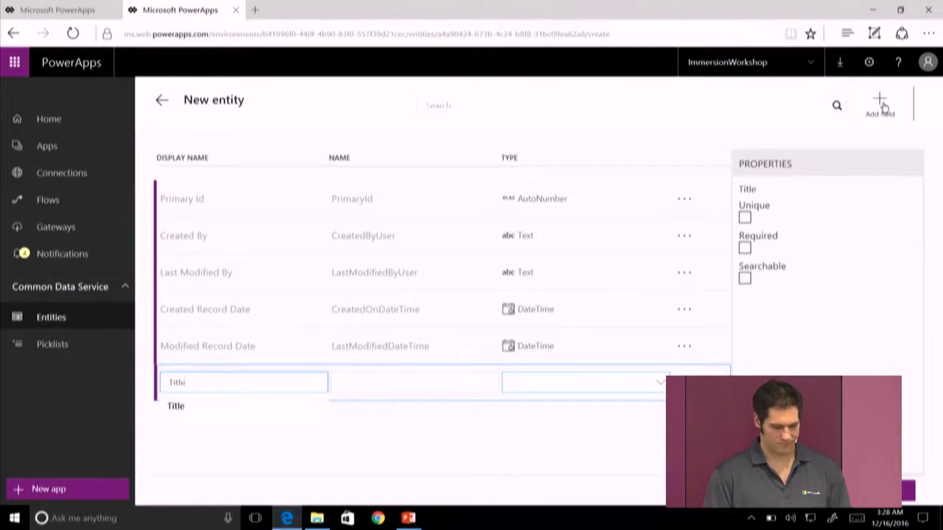
{"action": "key", "text": "Tab"}
{"action": "type", "text": "T"}
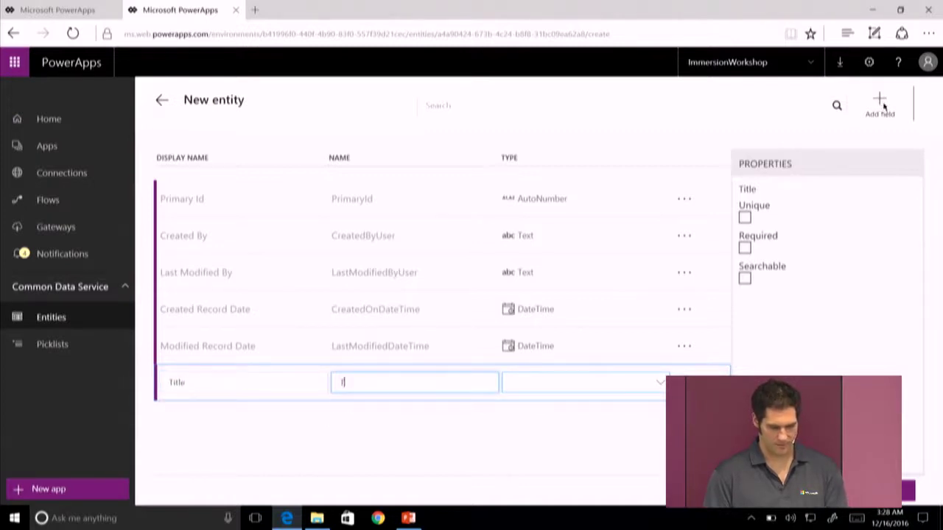
{"action": "type", "text": "itle"}
{"action": "key", "text": "Tab"}
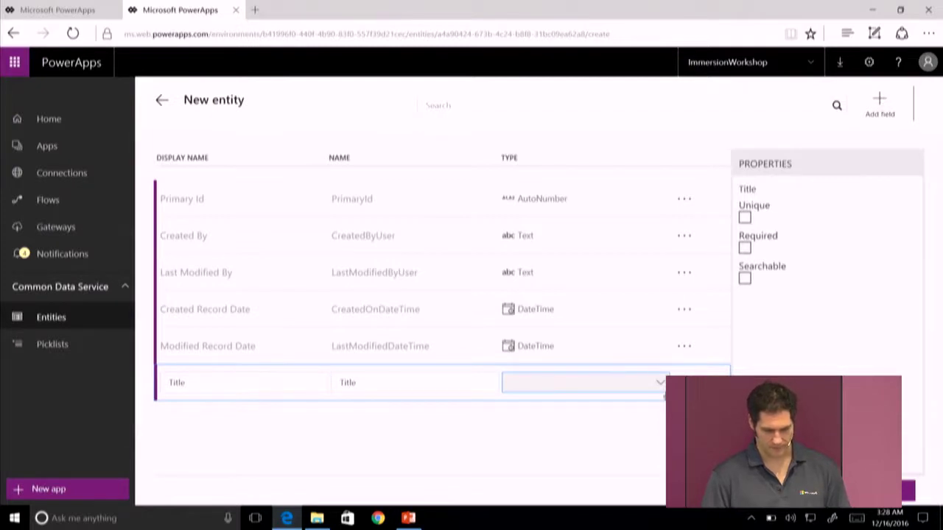
Set the Title field's data type to Text.
{"action": "left_click", "coordinate": [659, 384]}
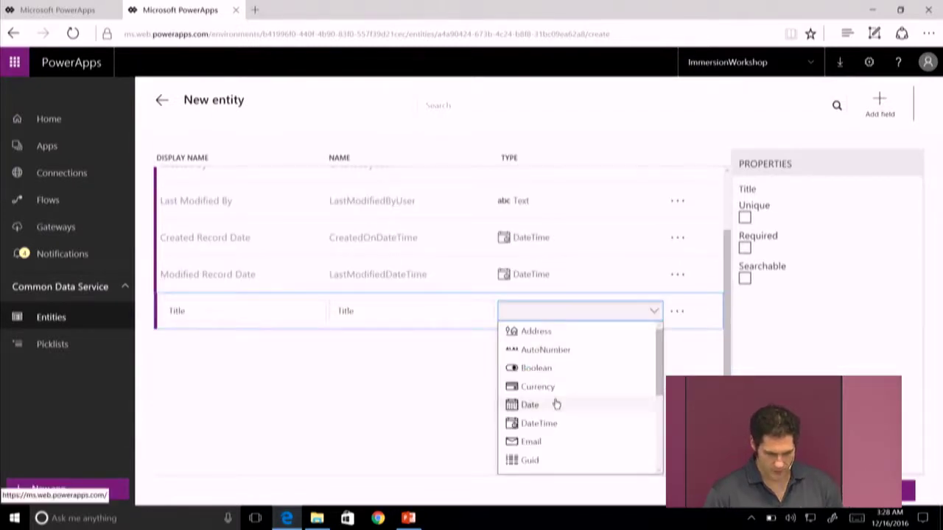
{"action": "scroll", "coordinate": [556, 405], "scroll_direction": "down", "scroll_amount": 3}
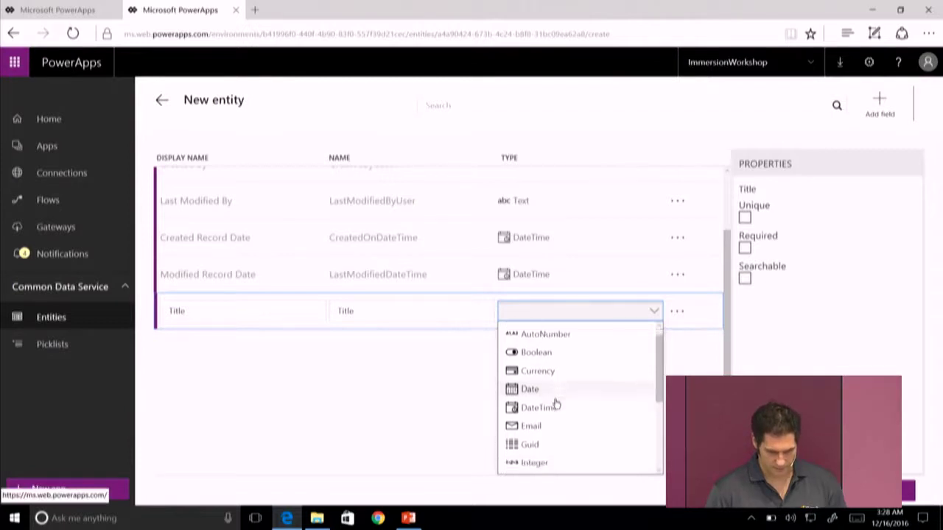
{"action": "scroll", "coordinate": [548, 458], "scroll_direction": "down", "scroll_amount": 3}
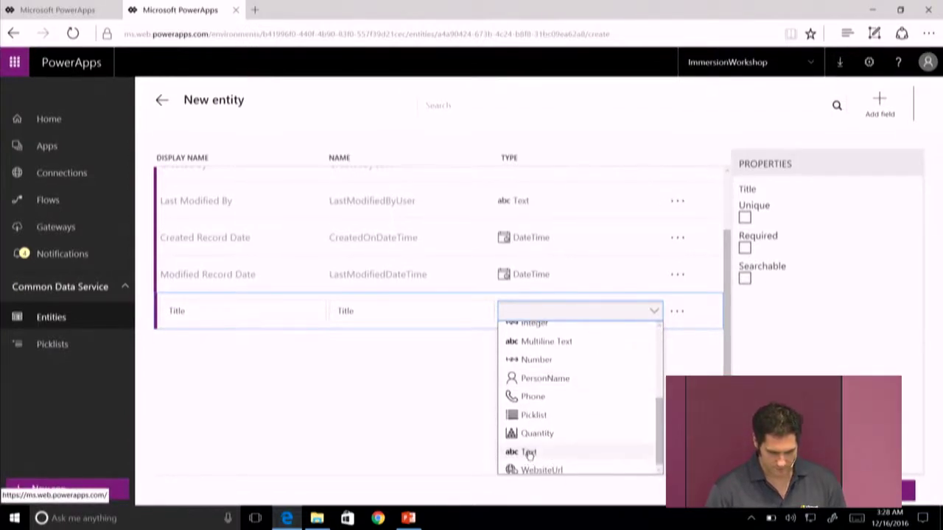
{"action": "left_click", "coordinate": [528, 451]}
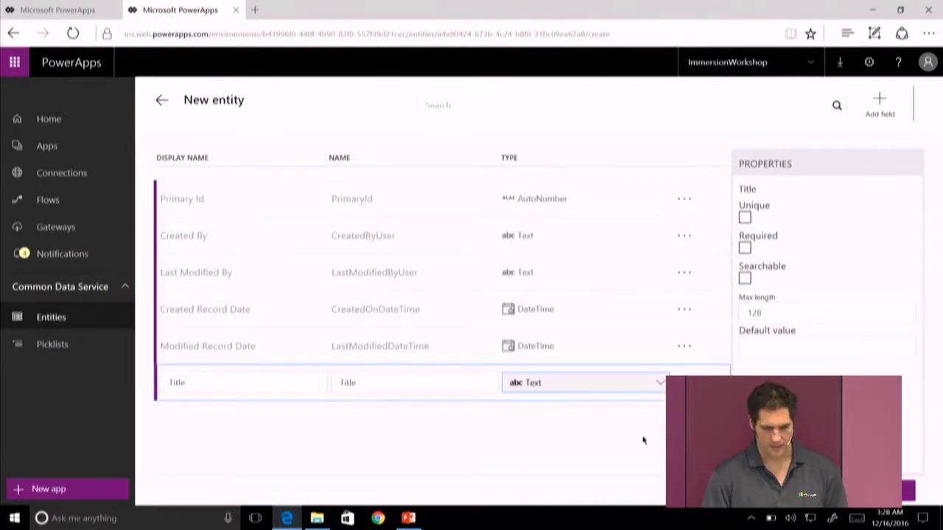
Make the Title field required and create the Books entity.
{"action": "left_click", "coordinate": [745, 248]}
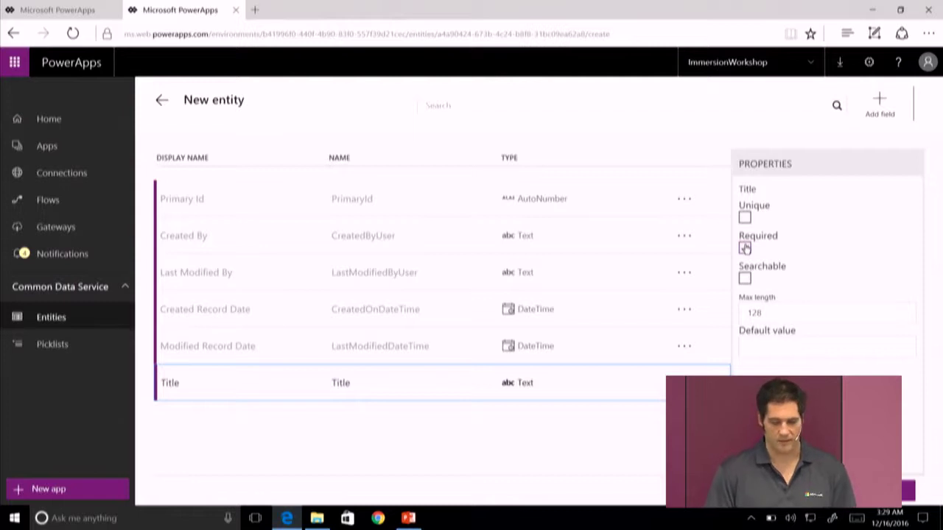
{"action": "left_click", "coordinate": [745, 248]}
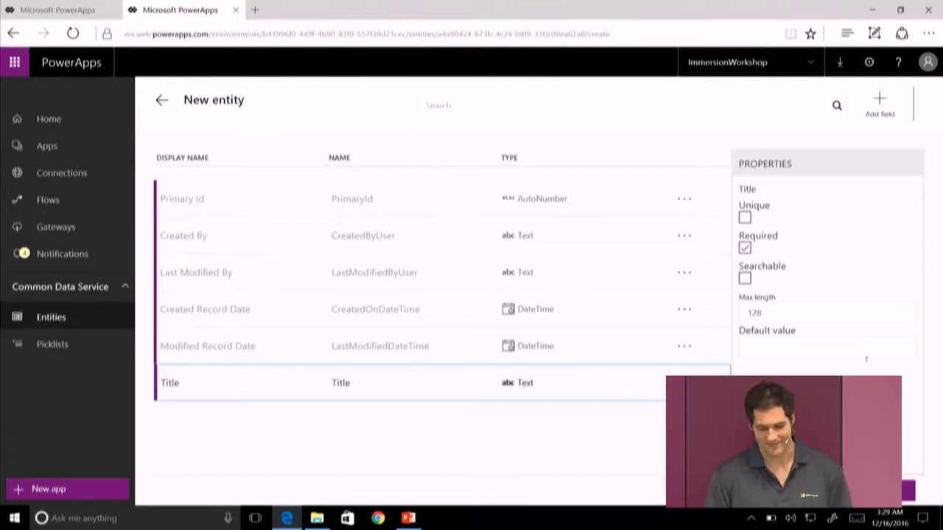
{"action": "left_click", "coordinate": [908, 491]}
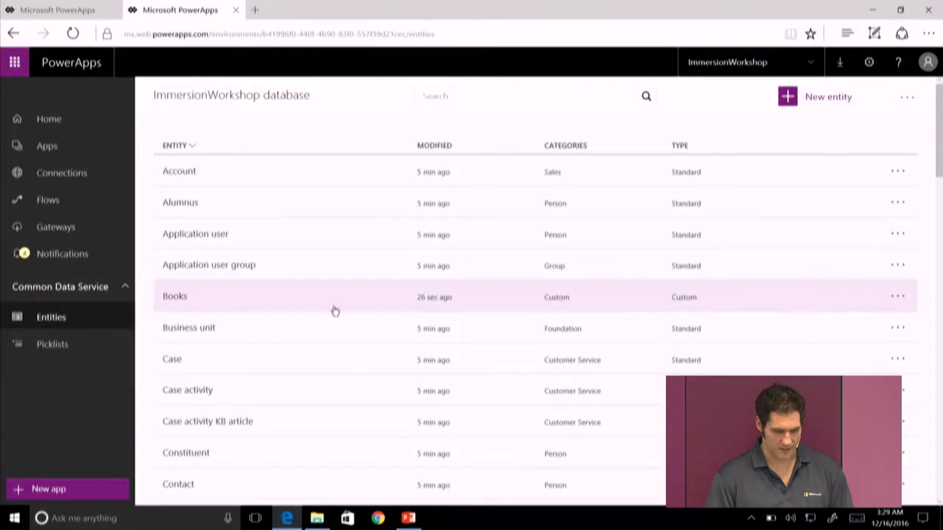
Start a new relationship on the Books entity with Person as the related entity.
{"action": "left_click", "coordinate": [271, 297]}
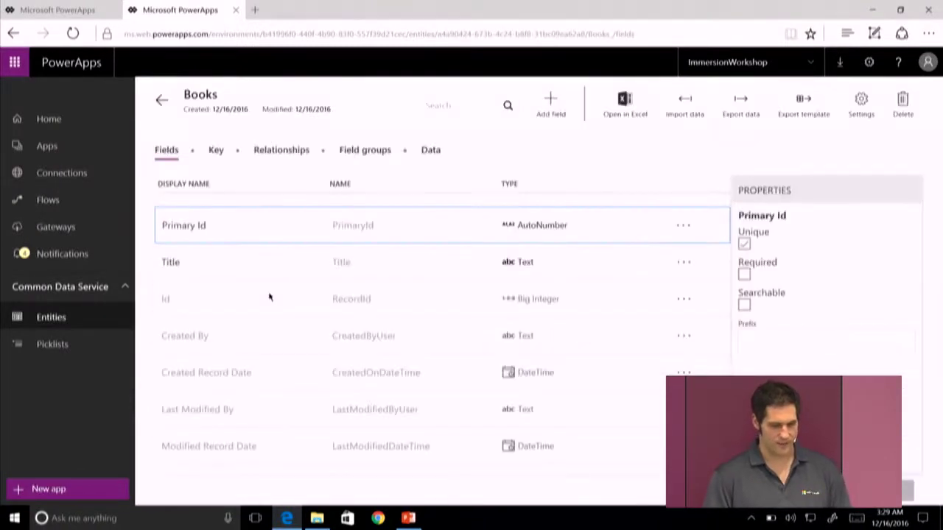
{"action": "left_click", "coordinate": [287, 158]}
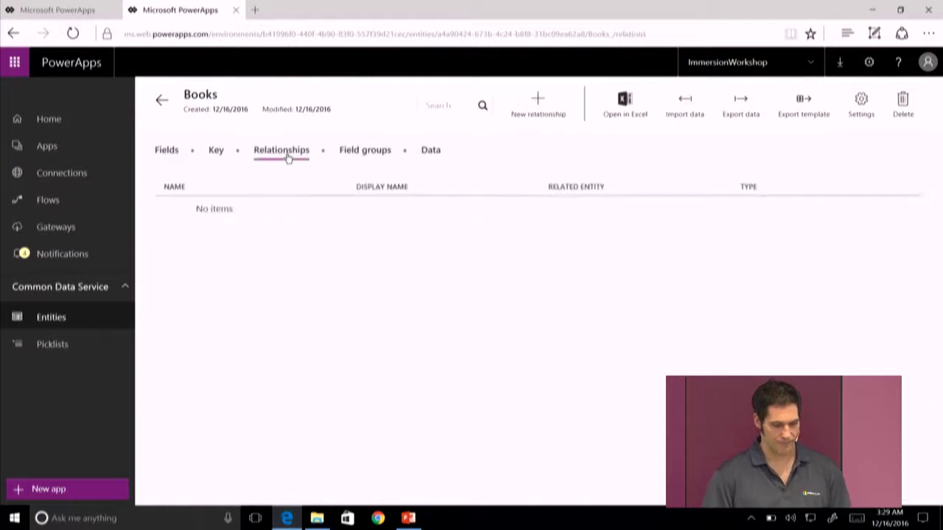
{"action": "left_click", "coordinate": [541, 102]}
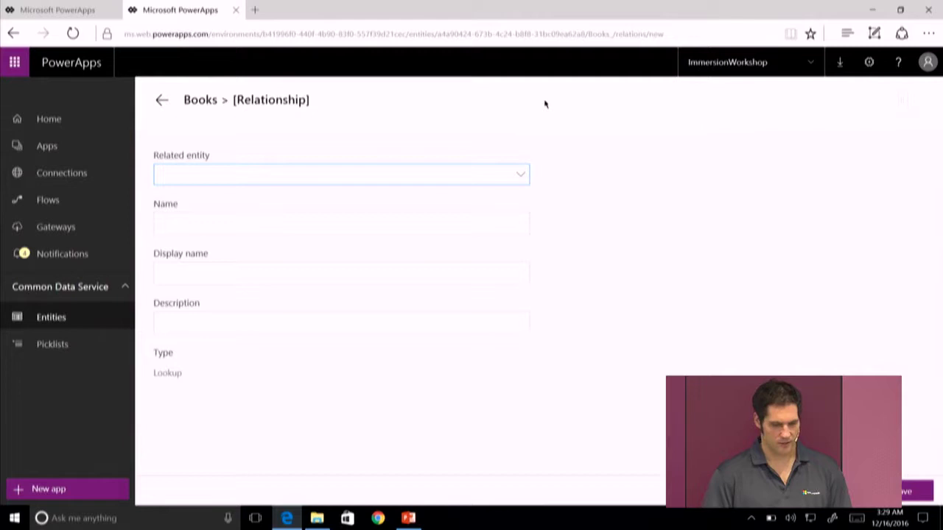
{"action": "left_click", "coordinate": [494, 177]}
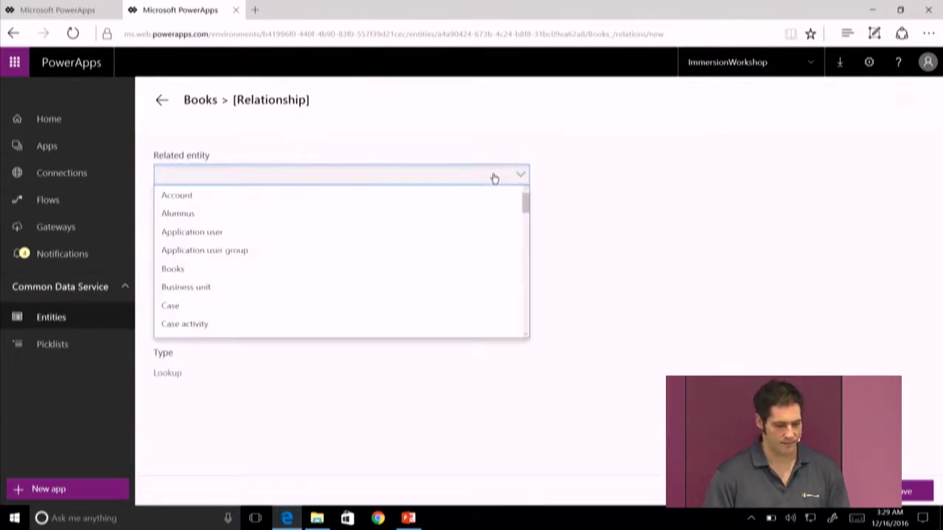
{"action": "scroll", "coordinate": [263, 280], "scroll_direction": "down", "scroll_amount": 5}
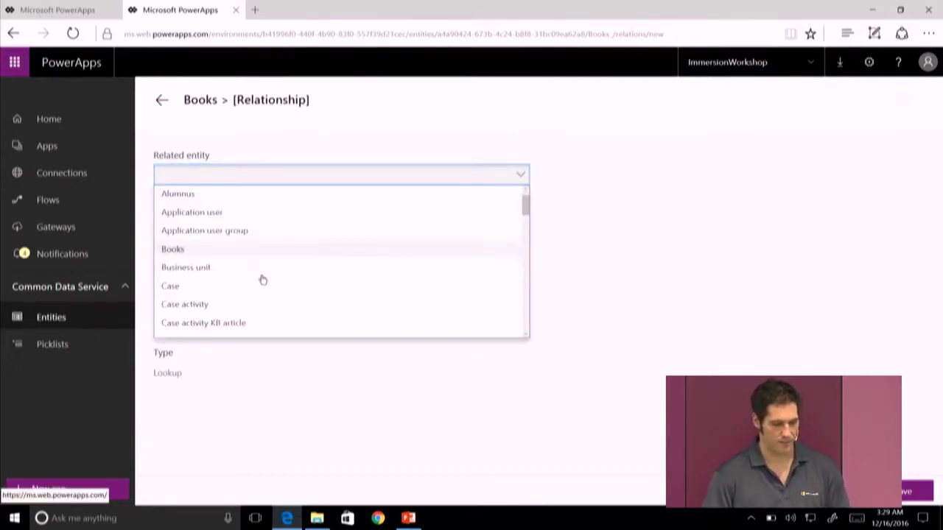
{"action": "scroll", "coordinate": [261, 278], "scroll_direction": "down", "scroll_amount": 3}
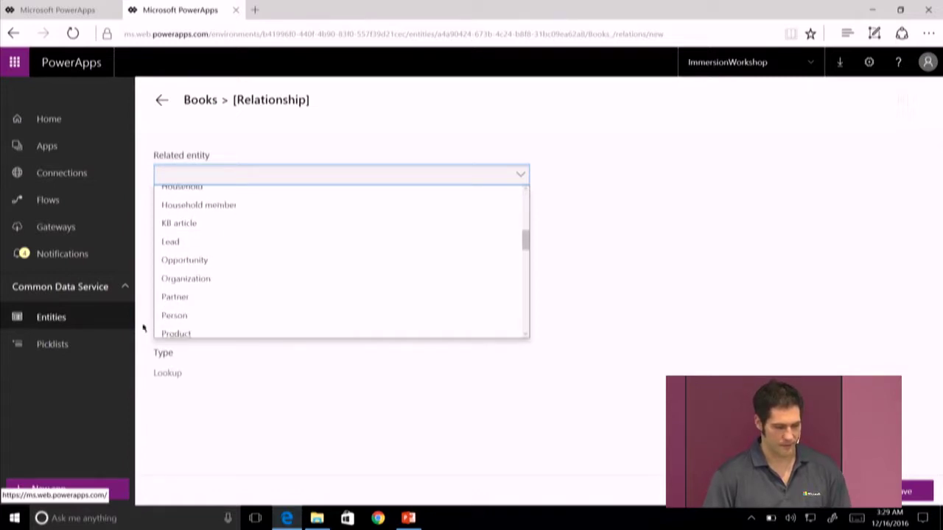
{"action": "left_click", "coordinate": [188, 318]}
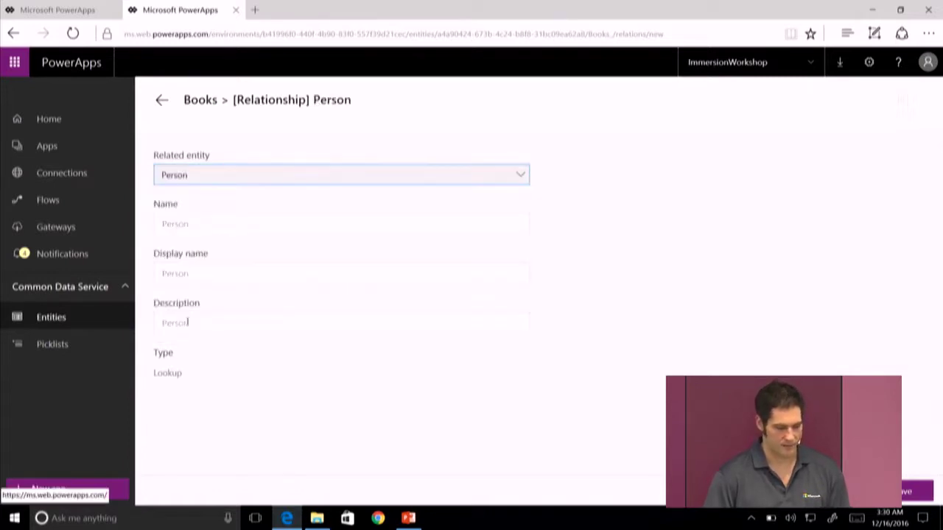
Change the relationship's name to Editor.
{"action": "left_click", "coordinate": [208, 229]}
{"action": "key", "text": "BackSpace"}
{"action": "key", "text": "BackSpace"}
{"action": "key", "text": "BackSpace"}
{"action": "key", "text": "BackSpace"}
{"action": "key", "text": "BackSpace"}
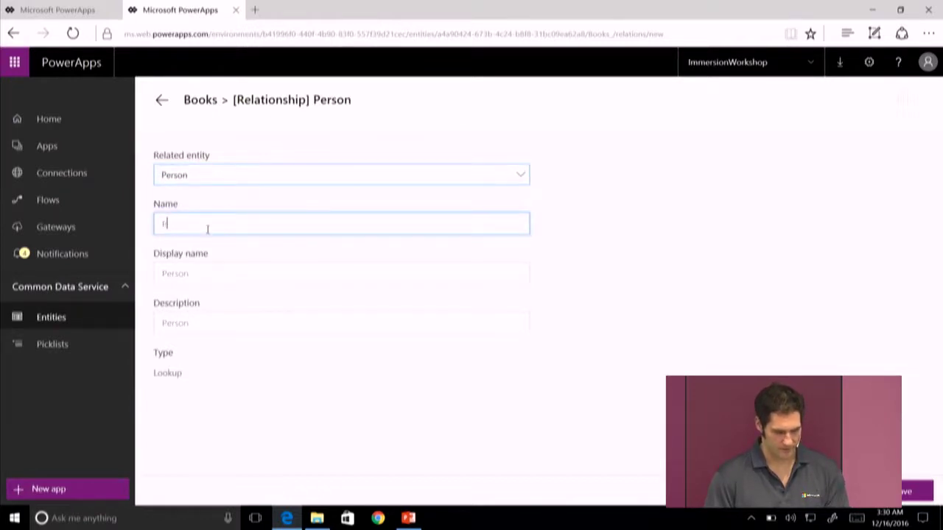
{"action": "type", "text": "Editor"}
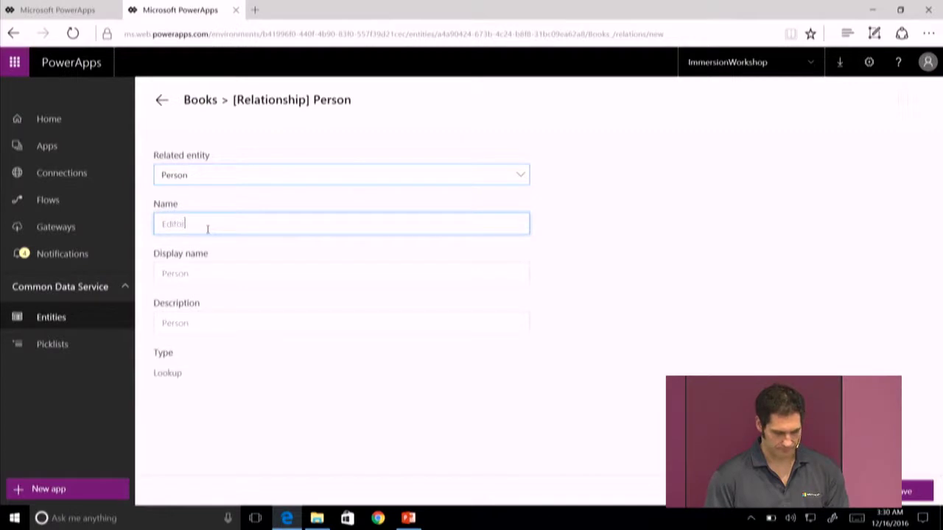
Set the relationship's display name to Editor and its description to Edit, and save it.
{"action": "key", "text": "Tab"}
{"action": "type", "text": "Ediotor"}
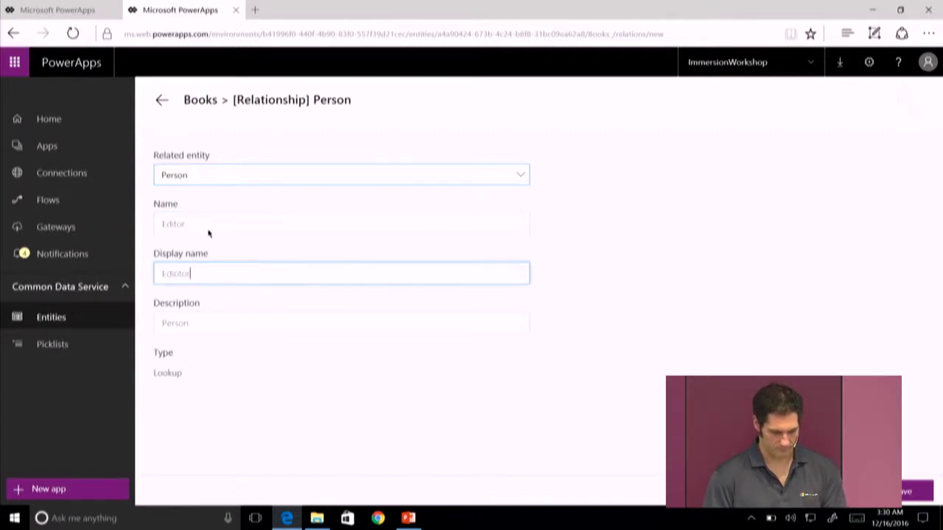
{"action": "key", "text": "BackSpace"}
{"action": "key", "text": "BackSpace"}
{"action": "key", "text": "BackSpace"}
{"action": "type", "text": "tor"}
{"action": "key", "text": "Tab"}
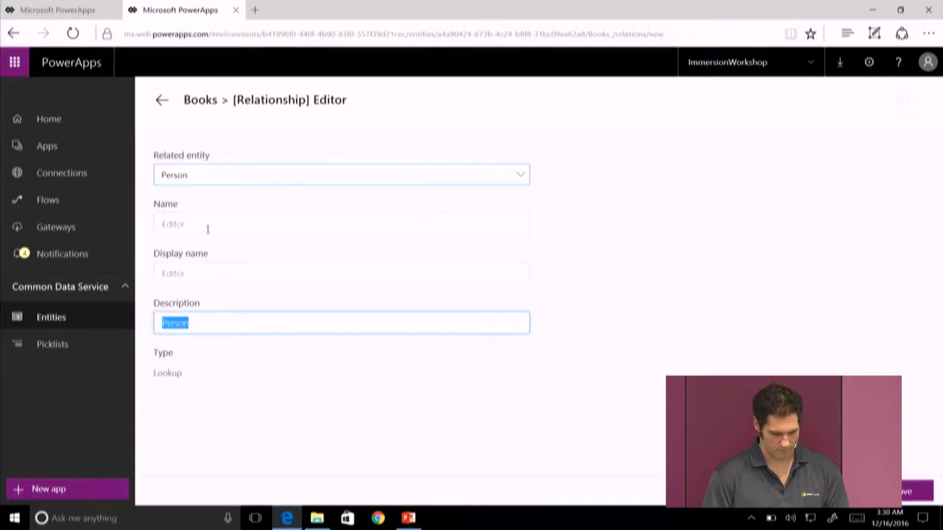
{"action": "type", "text": "Edit"}
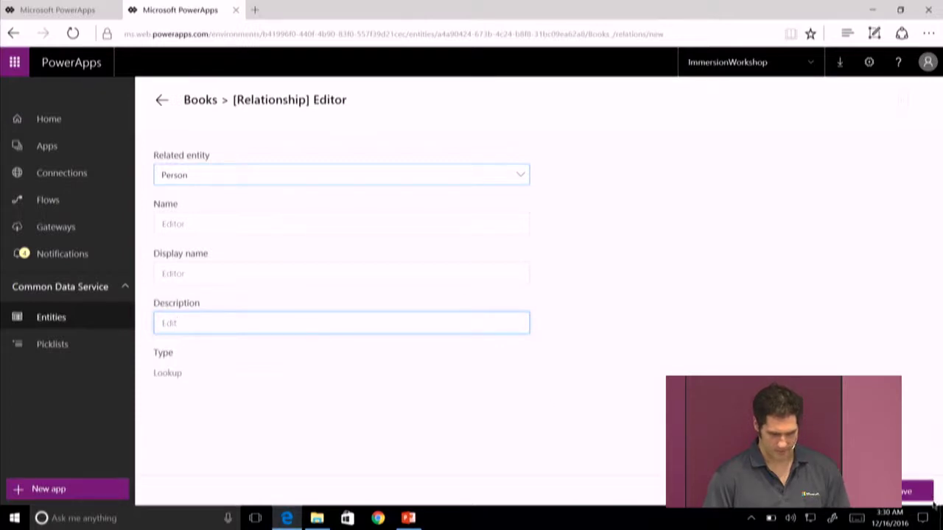
{"action": "left_click", "coordinate": [913, 491]}
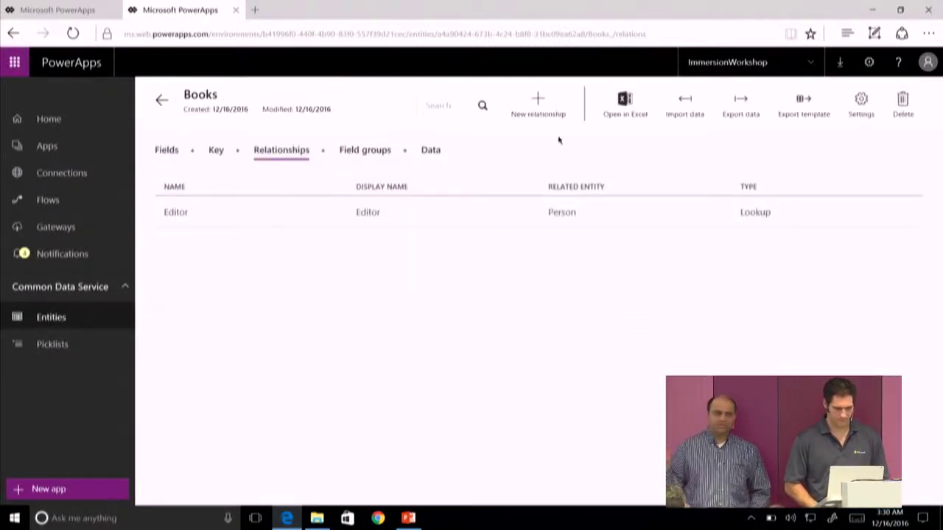
Start another new relationship on the Books entity with Person as the related entity.
{"action": "left_click", "coordinate": [539, 107]}
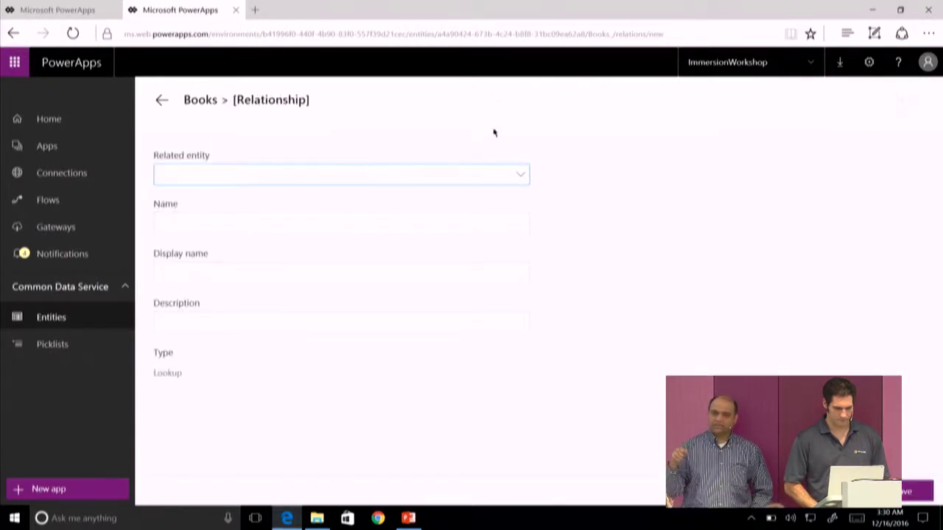
{"action": "left_click", "coordinate": [496, 183]}
{"action": "scroll", "coordinate": [375, 222], "scroll_direction": "down", "scroll_amount": 5}
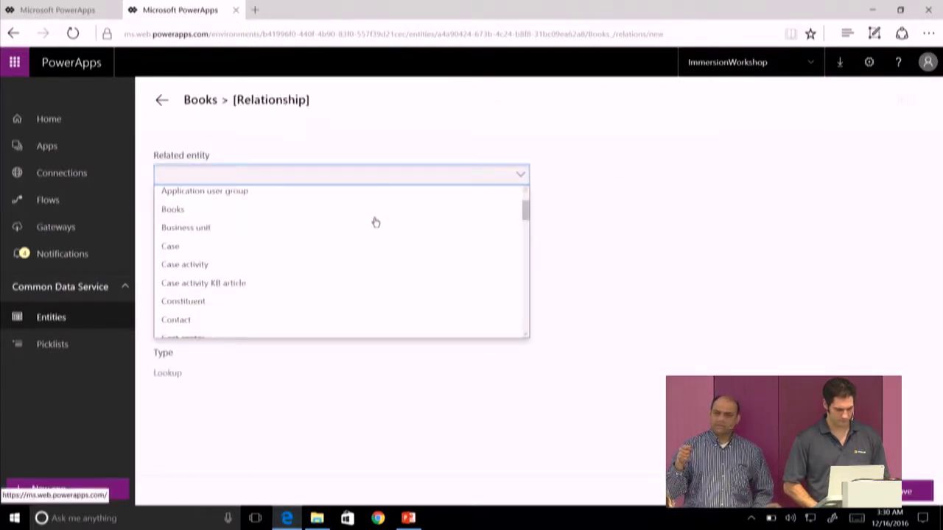
{"action": "scroll", "coordinate": [375, 222], "scroll_direction": "down", "scroll_amount": 2}
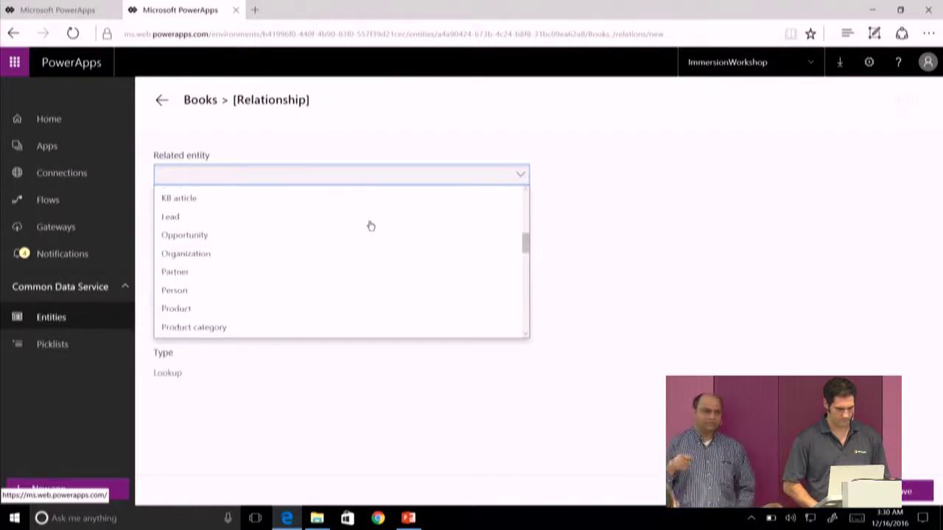
{"action": "left_click", "coordinate": [210, 298]}
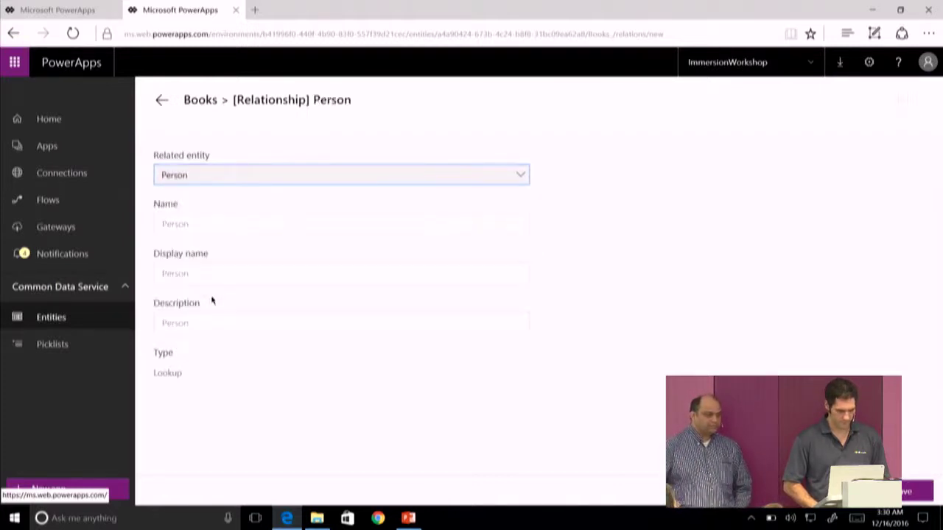
Change the new relationship's name to Author.
{"action": "left_click", "coordinate": [235, 224]}
{"action": "type", "text": "Per"}
{"action": "key", "text": "BackSpace"}
{"action": "key", "text": "BackSpace"}
{"action": "key", "text": "BackSpace"}
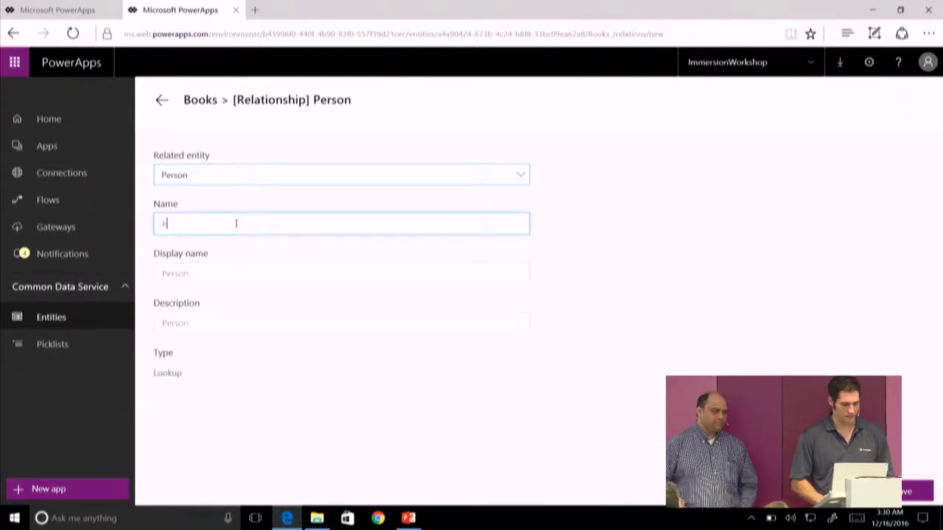
{"action": "type", "text": "Author"}
Set the relationship's display name to Author and its description to Auth, and save it.
{"action": "key", "text": "Tab"}
{"action": "type", "text": "Author"}
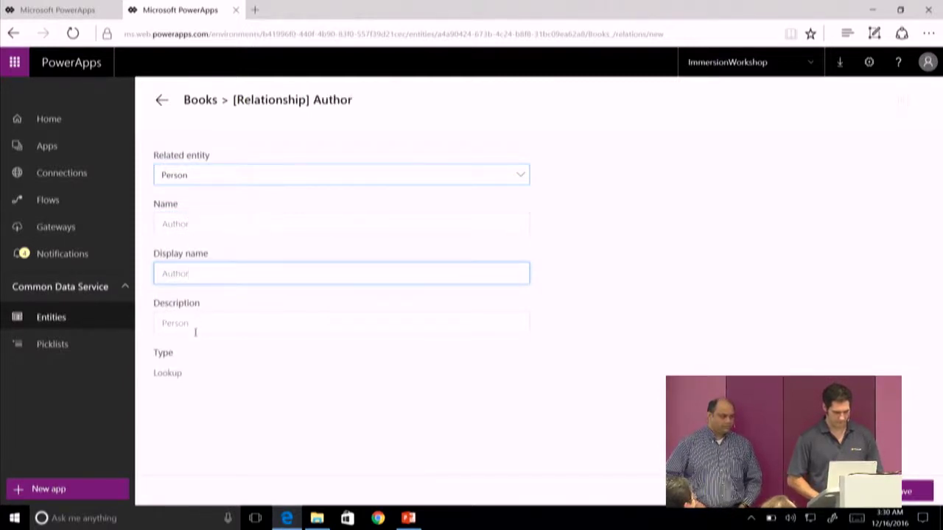
{"action": "key", "text": "Tab"}
{"action": "type", "text": "Auth"}
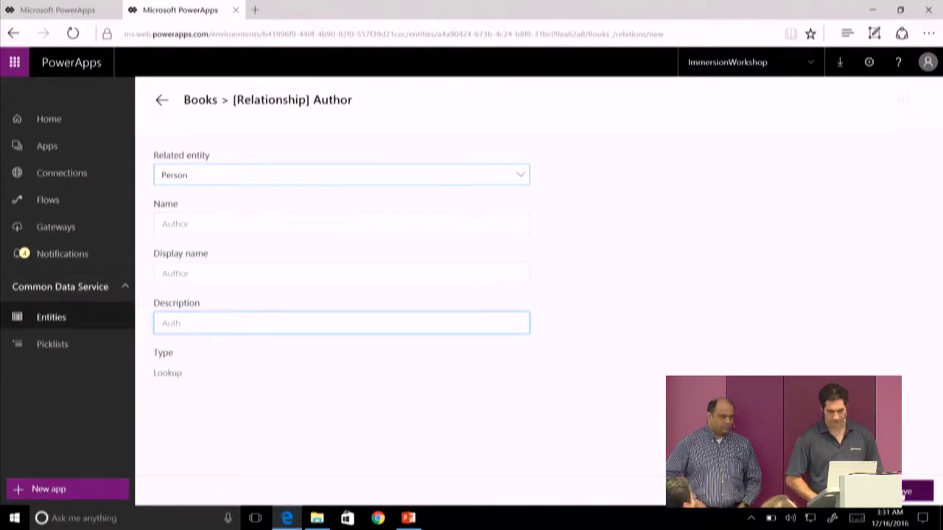
{"action": "left_click", "coordinate": [914, 491]}
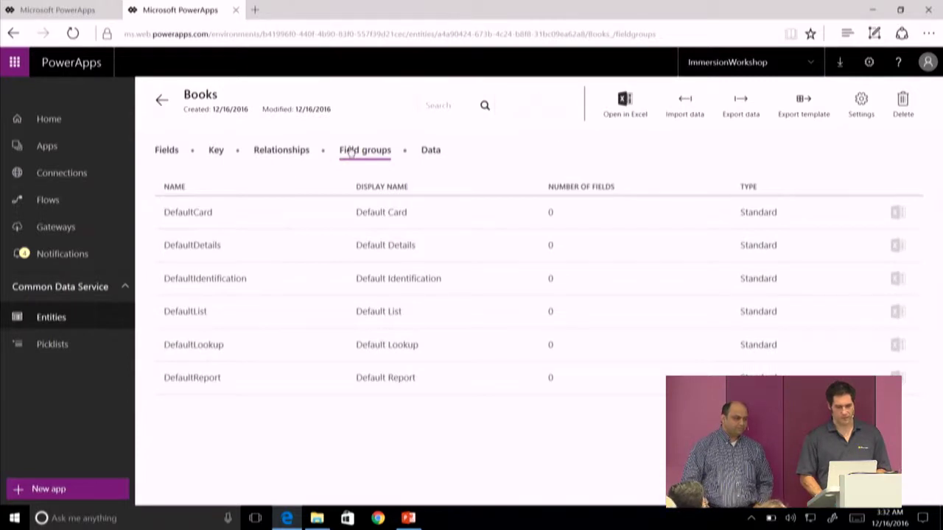
Open the Books entity's data in Excel and enter Book 1 as the title of the first record.
{"action": "left_click", "coordinate": [257, 154]}
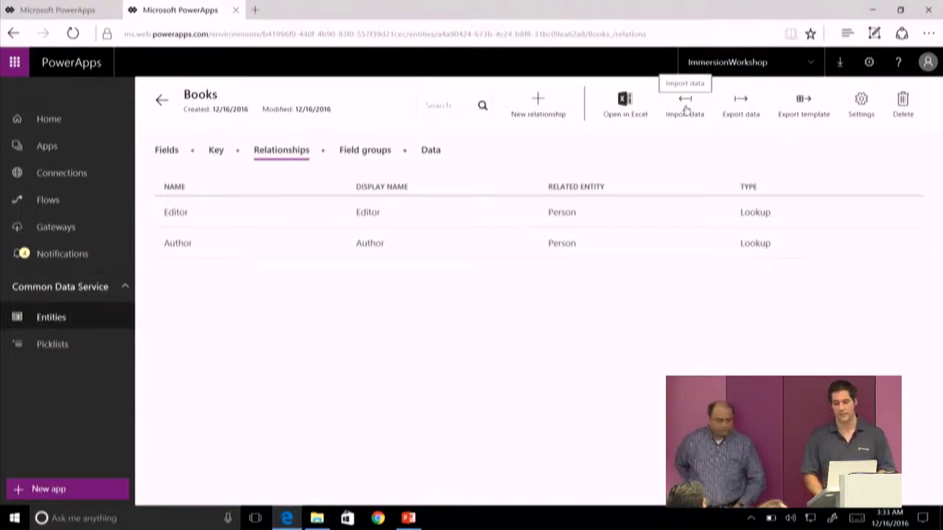
{"action": "left_click", "coordinate": [625, 105]}
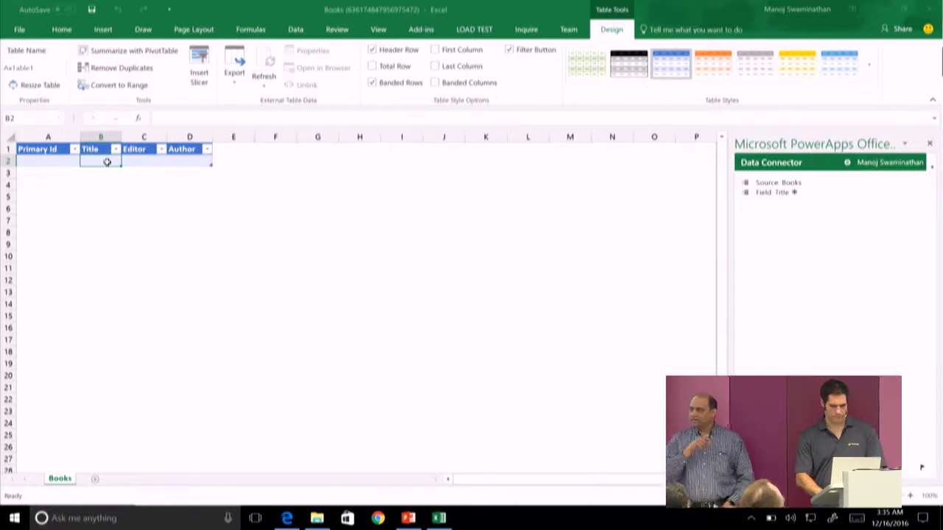
{"action": "left_click", "coordinate": [101, 196]}
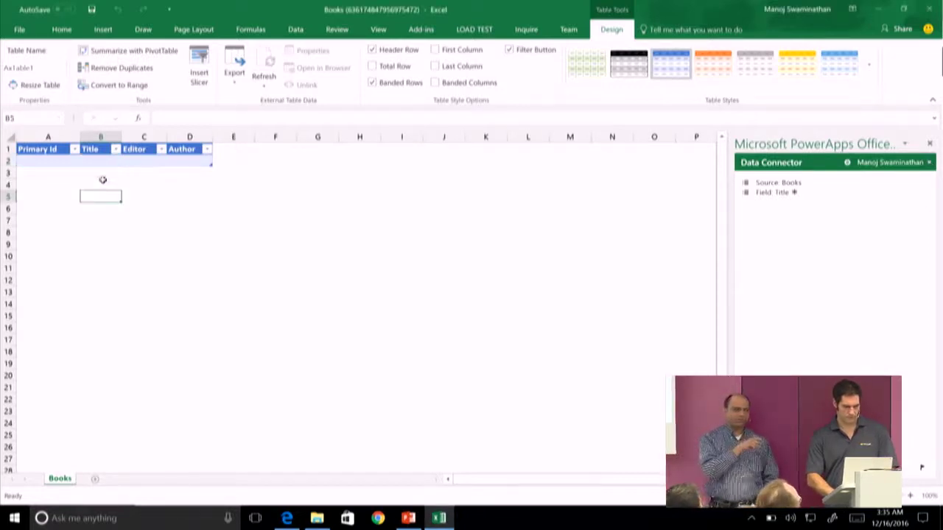
{"action": "left_click", "coordinate": [108, 160]}
{"action": "type", "text": "B"}
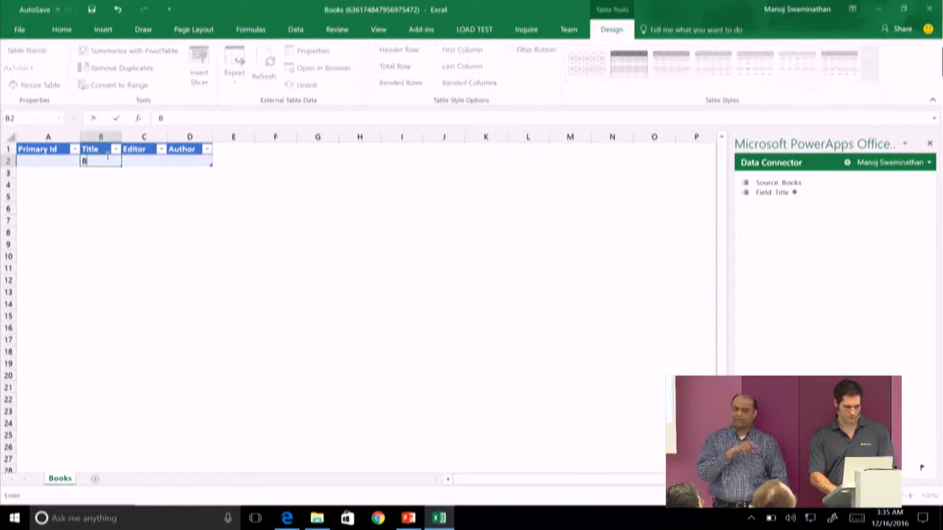
{"action": "type", "text": "ook 1"}
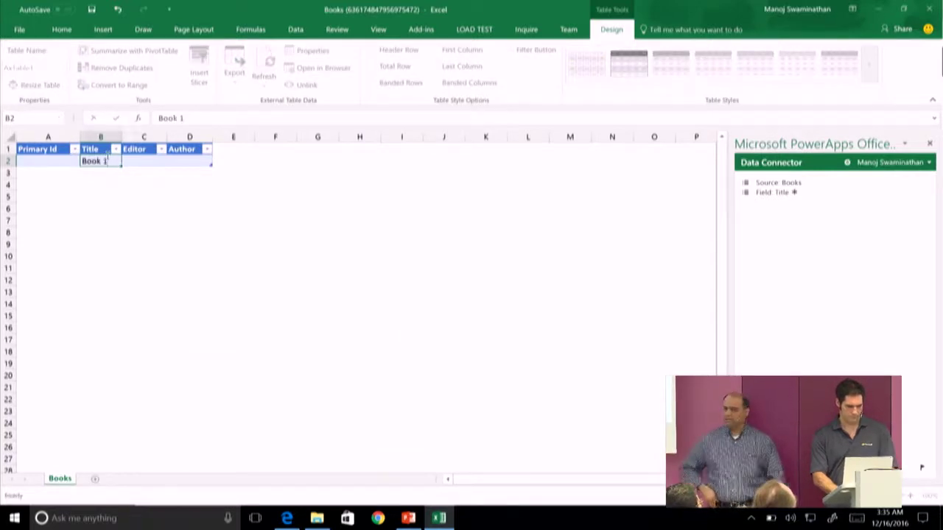
{"action": "key", "text": "Tab"}
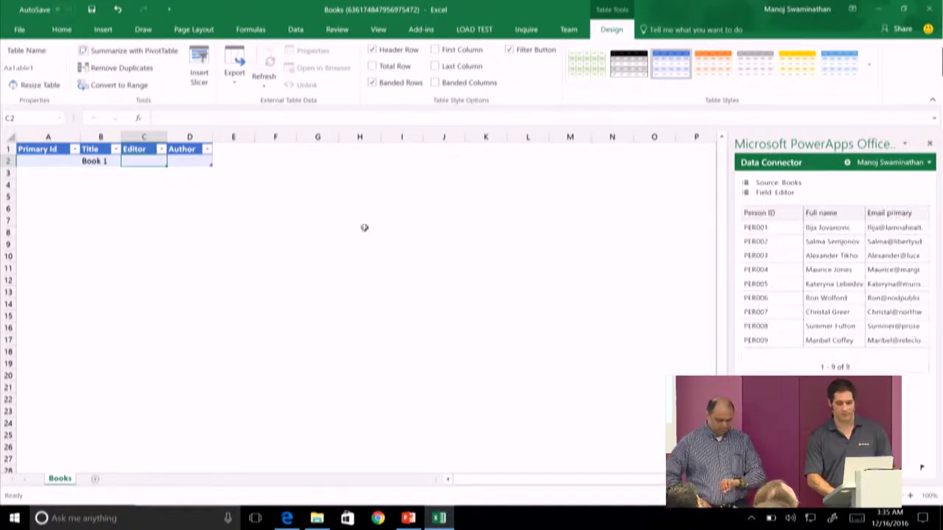
Assign PER001 as the editor and PER002 as the author of Book 1 using the person lookup.
{"action": "left_click", "coordinate": [845, 233]}
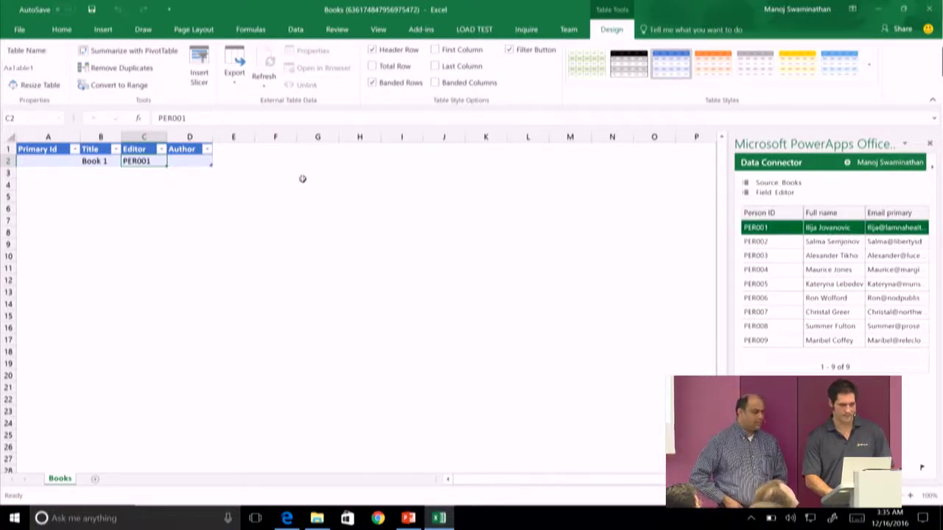
{"action": "left_click", "coordinate": [187, 165]}
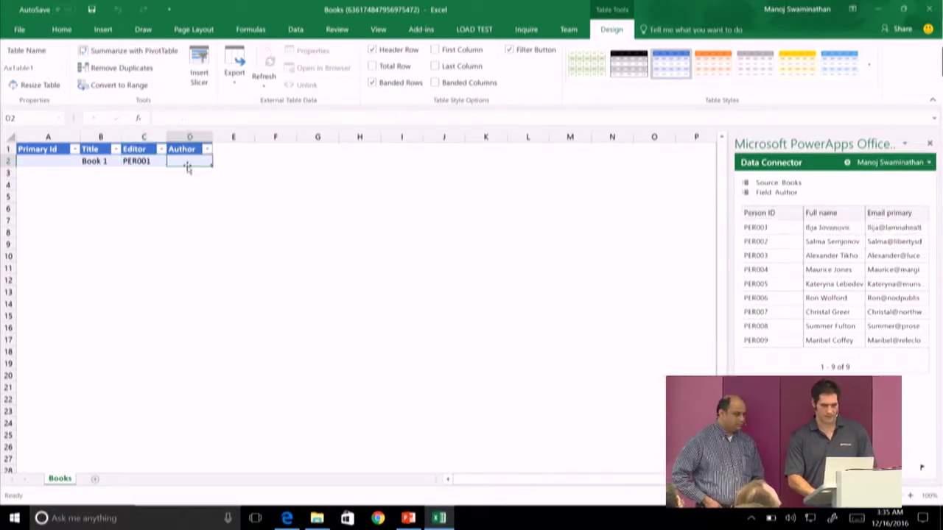
{"action": "left_click", "coordinate": [845, 247]}
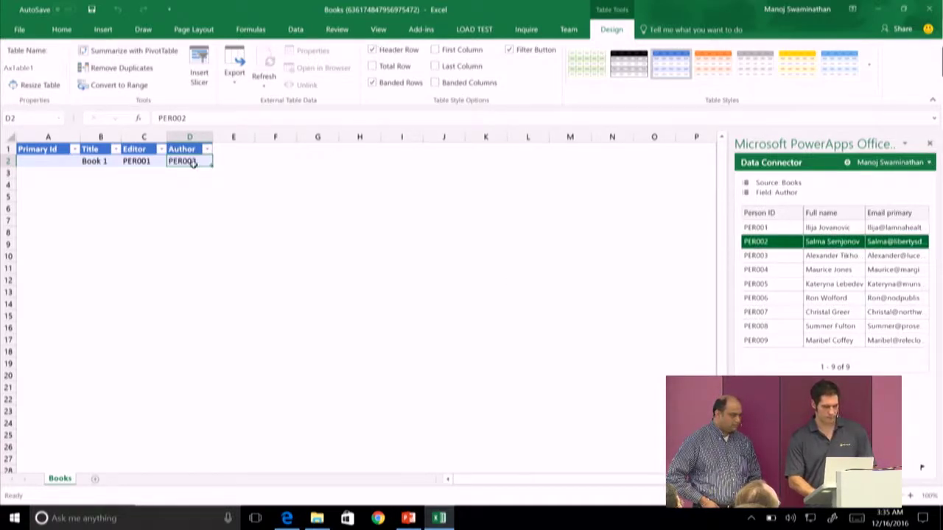
Add a second record titled Book2 with PER003 as the editor and PER004 as the author.
{"action": "key", "text": "Tab"}
{"action": "key", "text": "Tab"}
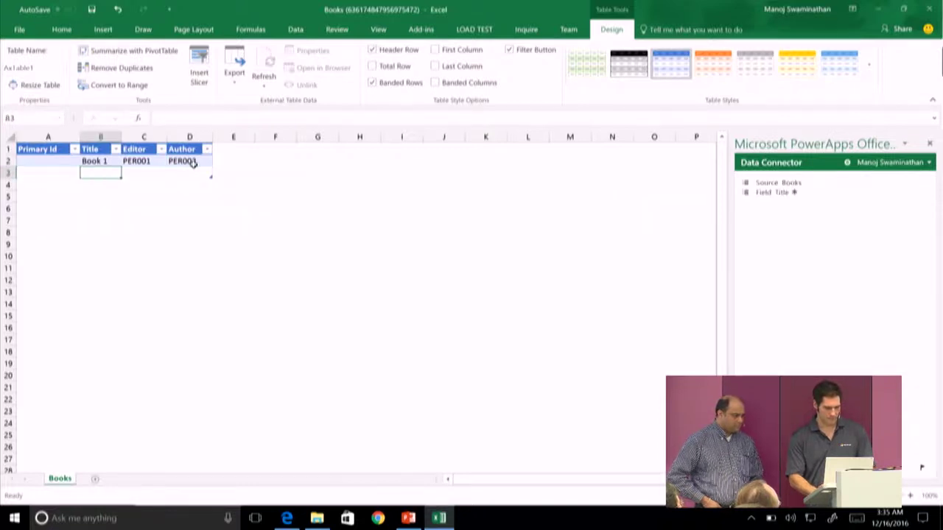
{"action": "type", "text": "Book2"}
{"action": "key", "text": "Tab"}
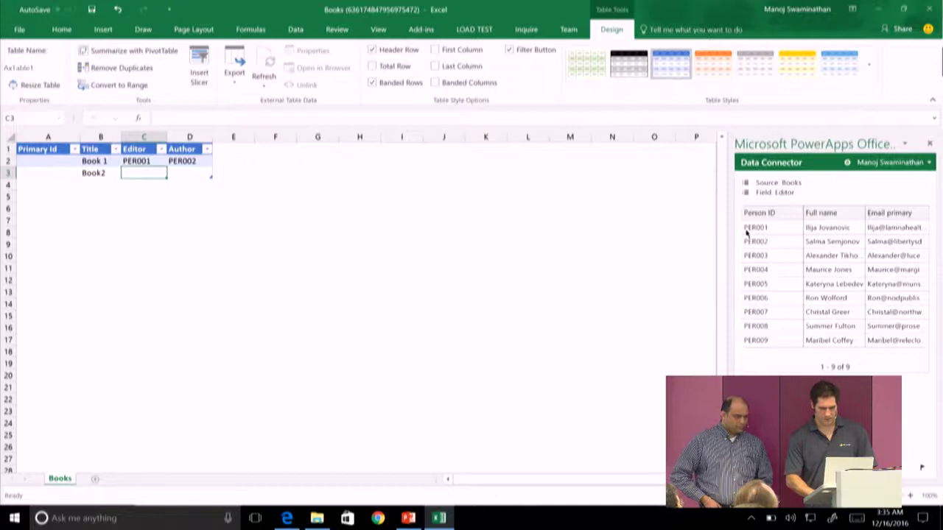
{"action": "left_click", "coordinate": [785, 255]}
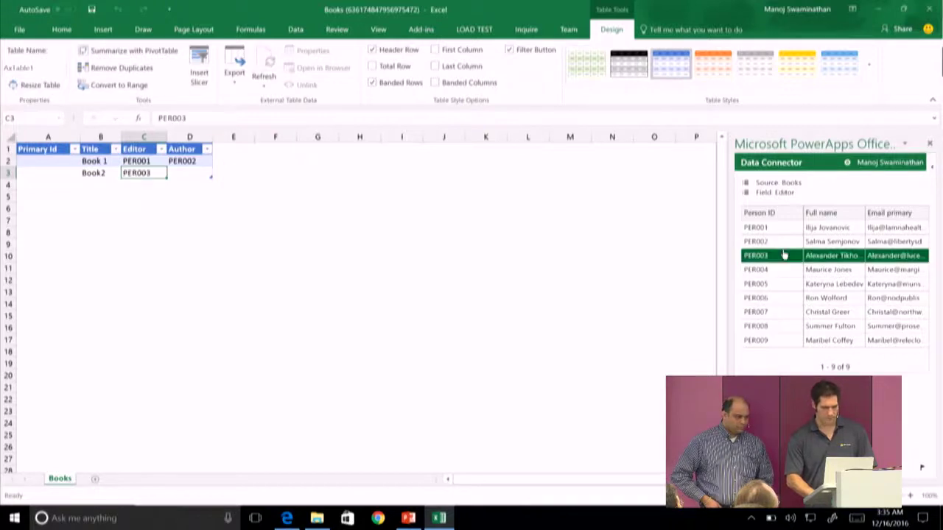
{"action": "left_click", "coordinate": [179, 175]}
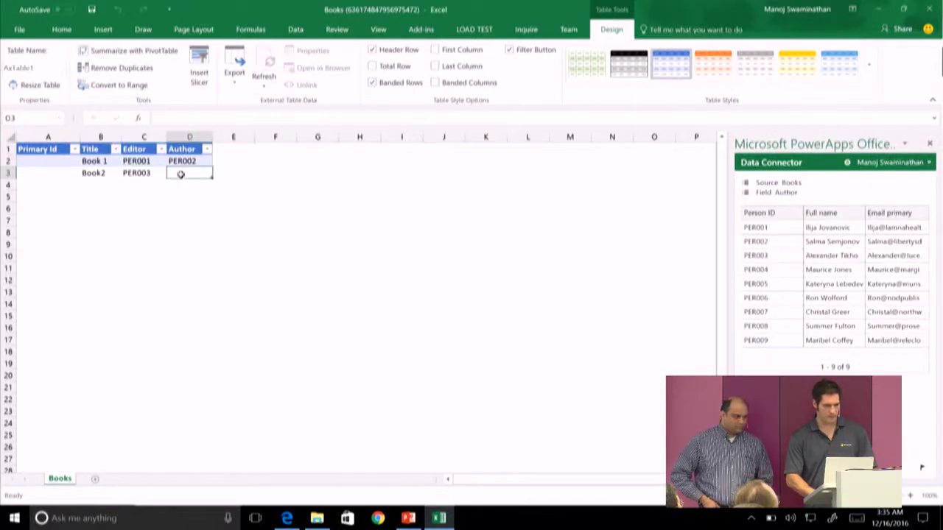
{"action": "left_click", "coordinate": [770, 270]}
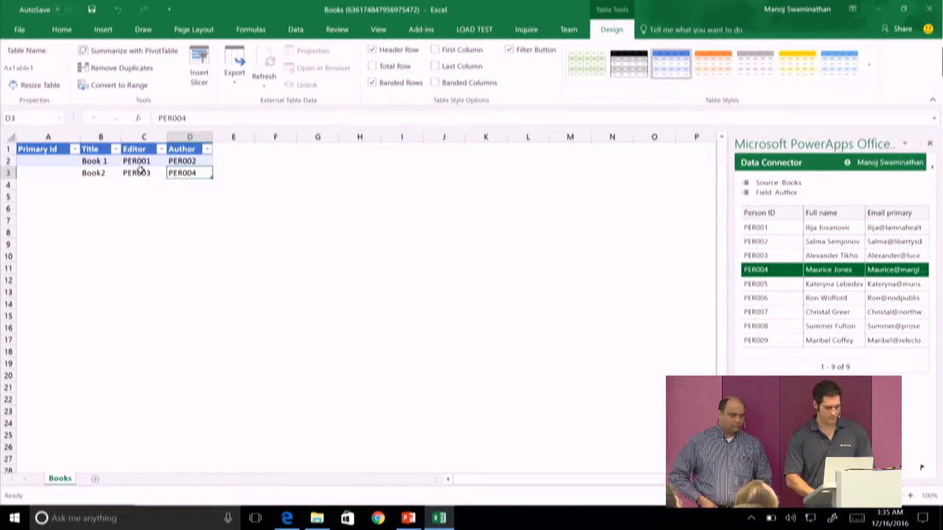
Add a third record titled Book 3 with editor PER004 and author PER005, and publish the records to the Books entity.
{"action": "key", "text": "Tab"}
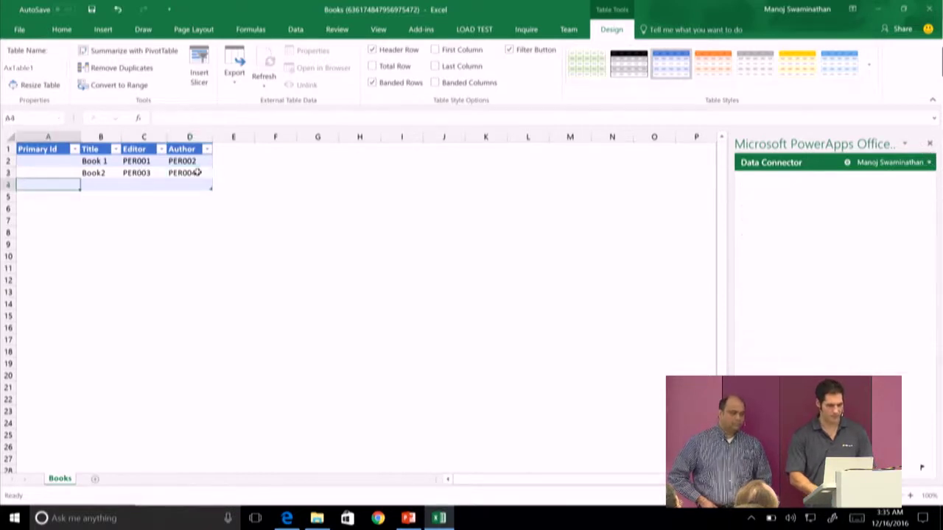
{"action": "key", "text": "Tab"}
{"action": "type", "text": "Book 3"}
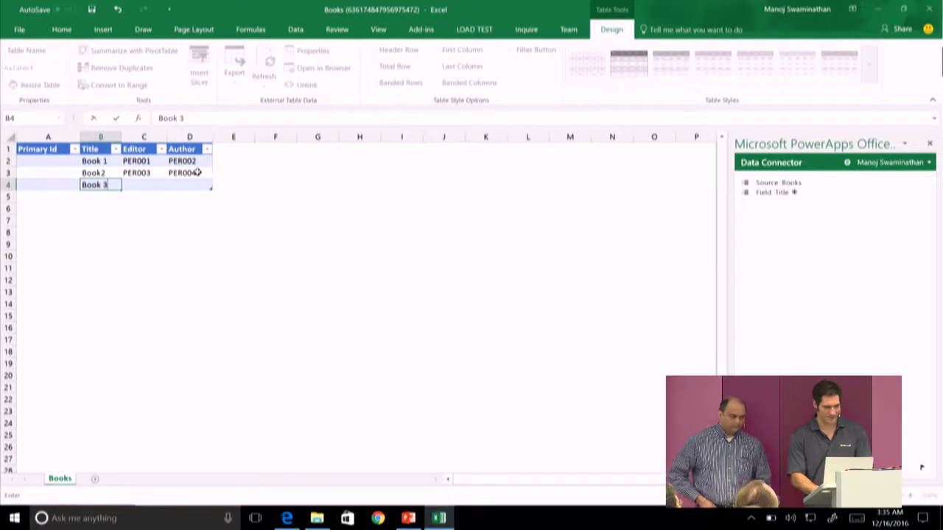
{"action": "key", "text": "Tab"}
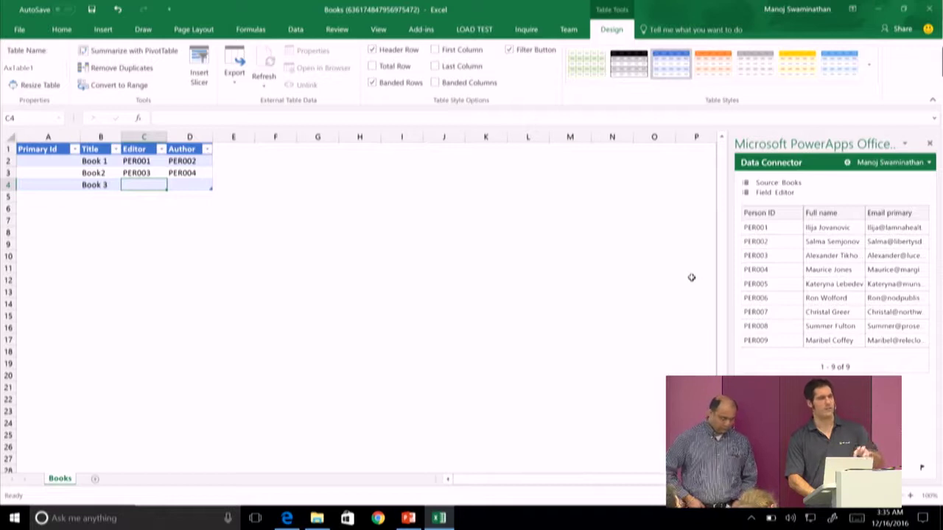
{"action": "left_click", "coordinate": [776, 276]}
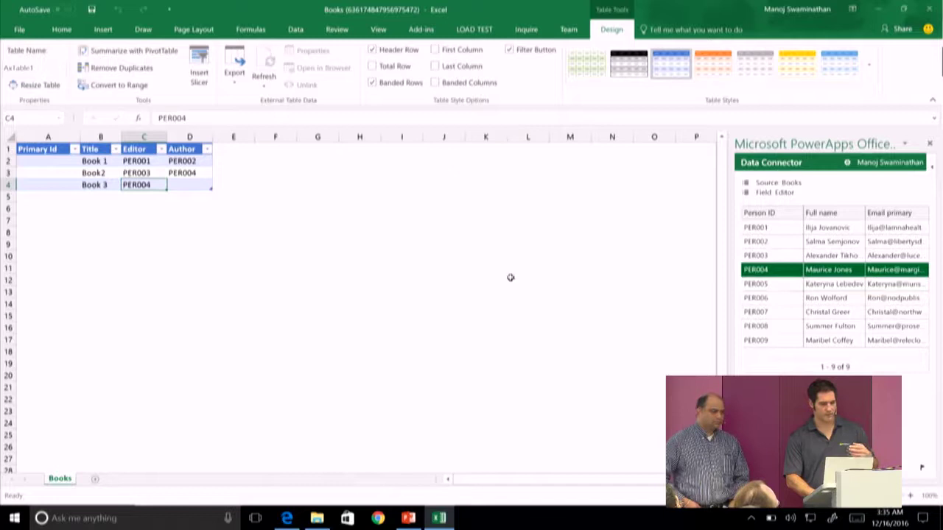
{"action": "left_click", "coordinate": [178, 190]}
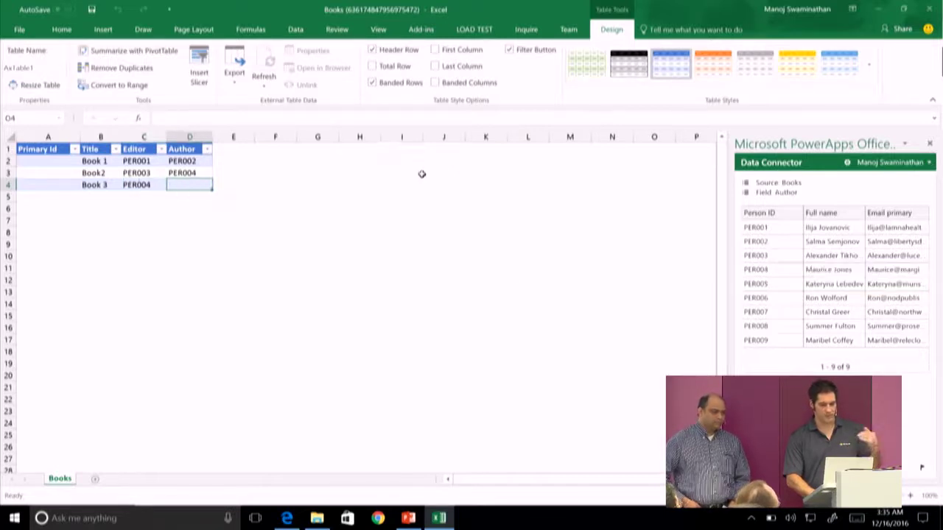
{"action": "left_click", "coordinate": [757, 286]}
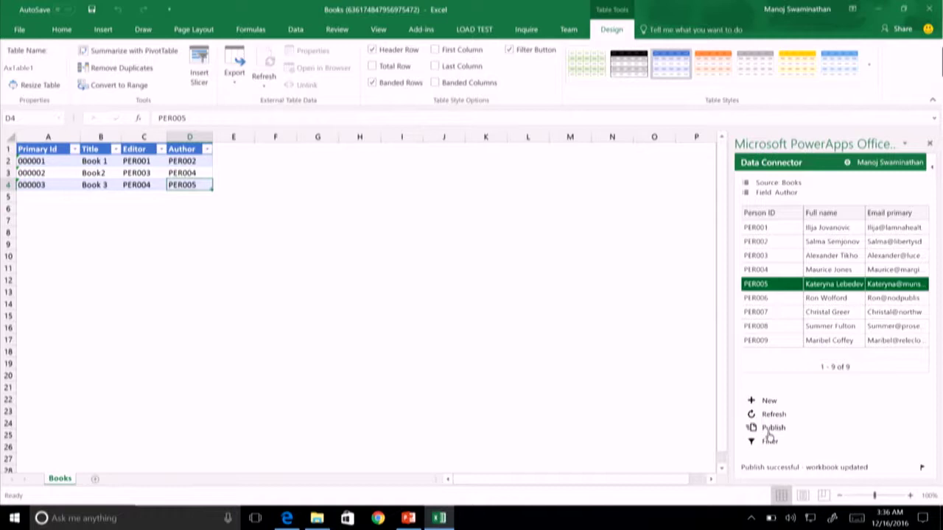
Return to PowerApps and examine the Books entity's data records, including the Editor and Author columns.
{"action": "left_click", "coordinate": [876, 9]}
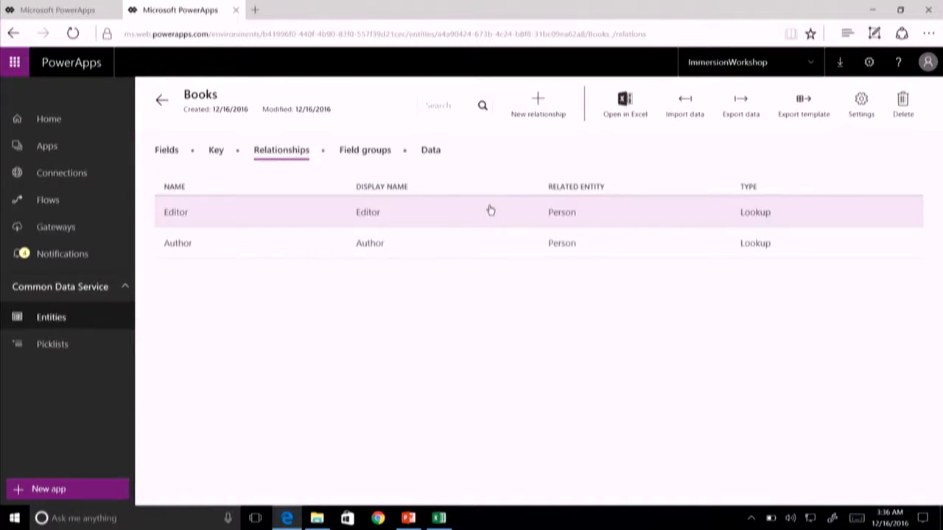
{"action": "left_click", "coordinate": [368, 151]}
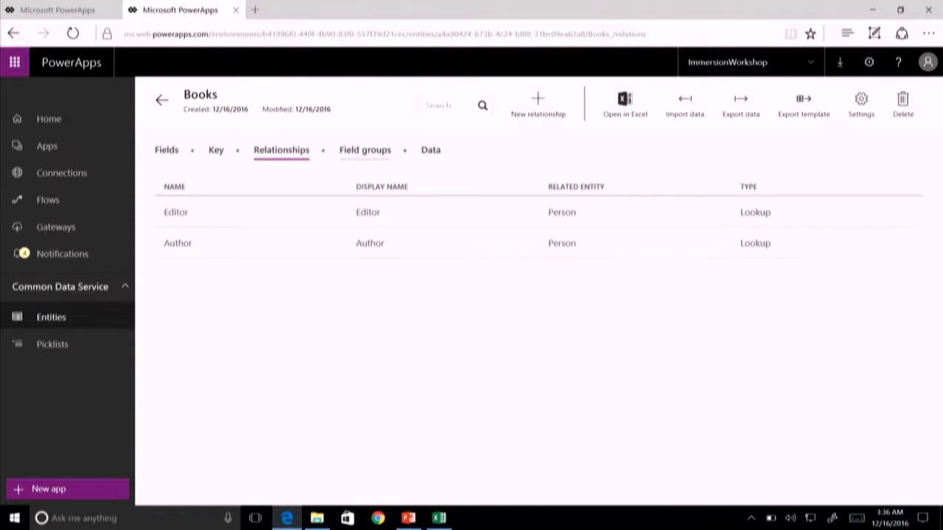
{"action": "left_click", "coordinate": [431, 153]}
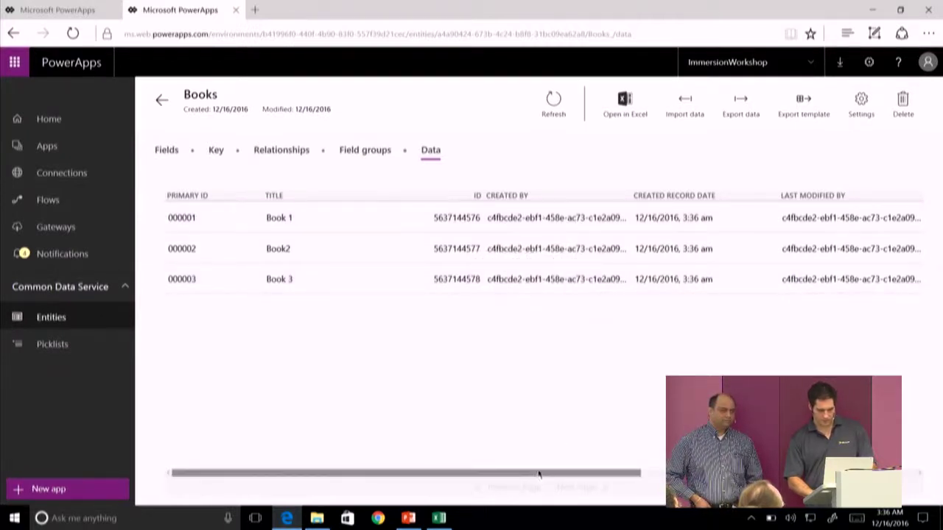
{"action": "left_click_drag", "start_coordinate": [525, 279], "coordinate": [621, 279]}
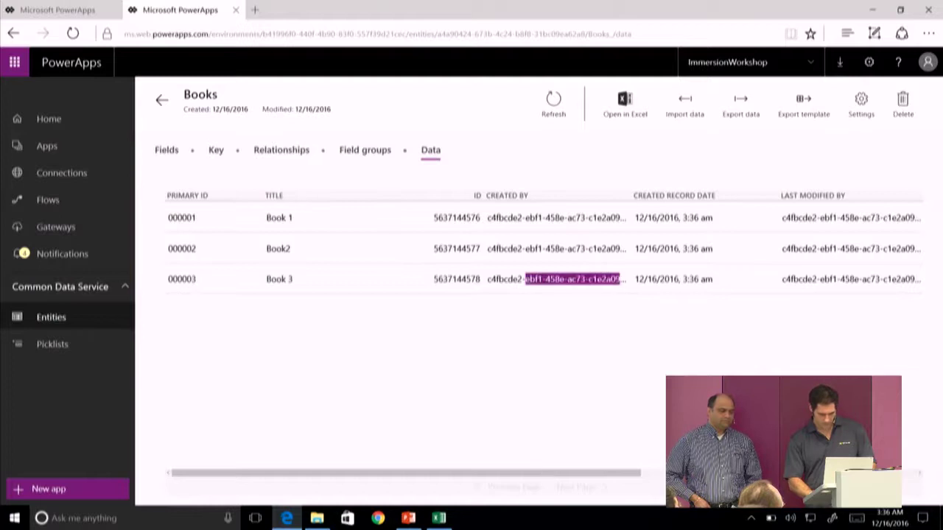
{"action": "scroll", "coordinate": [516, 248], "scroll_direction": "right", "scroll_amount": 5}
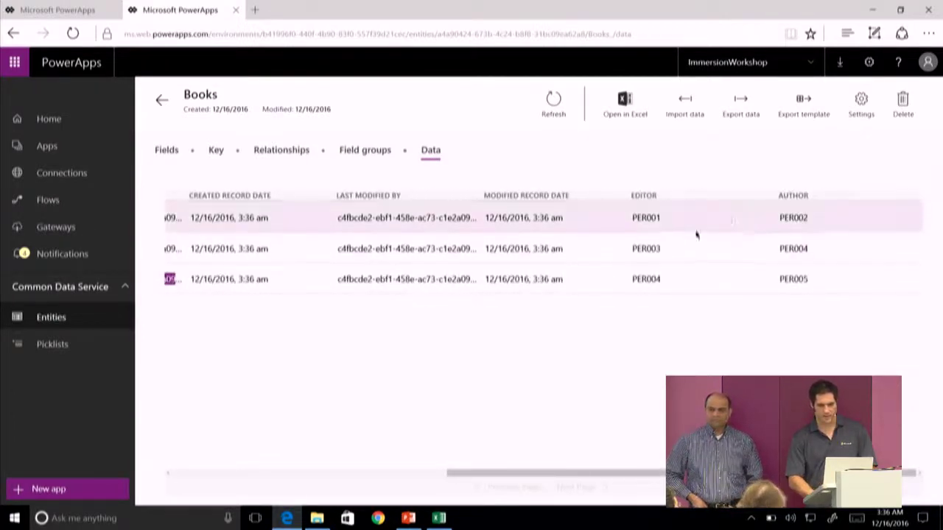
{"action": "left_click", "coordinate": [351, 474]}
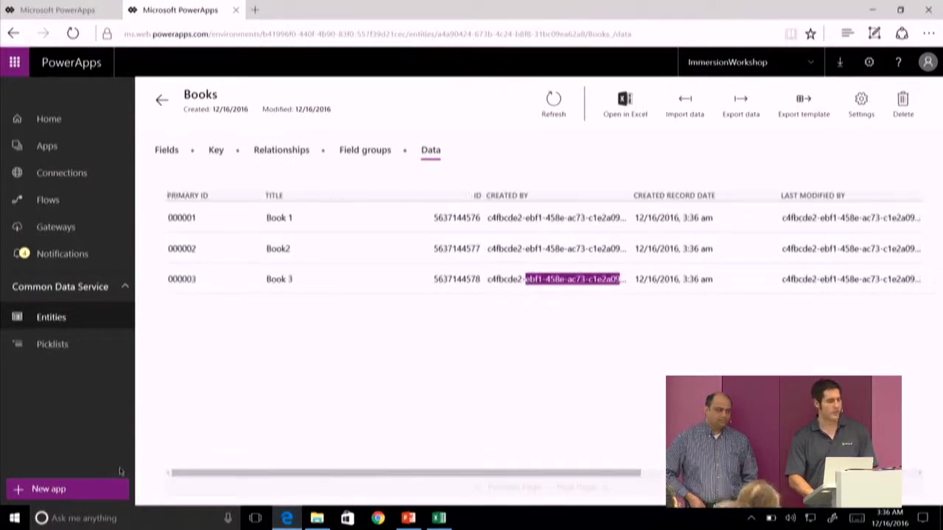
Create a new Common Data Service connection in the ImmersionWorkshop environment.
{"action": "left_click", "coordinate": [62, 173]}
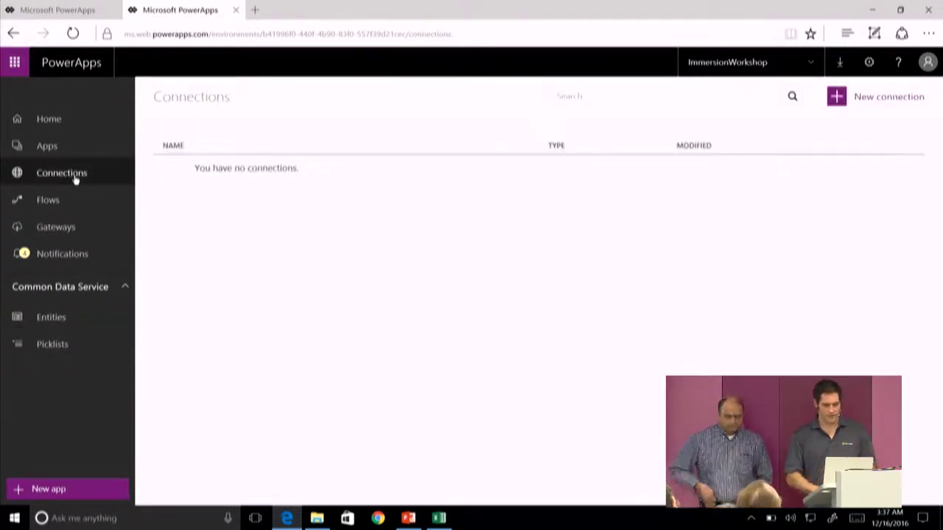
{"action": "left_click", "coordinate": [839, 102]}
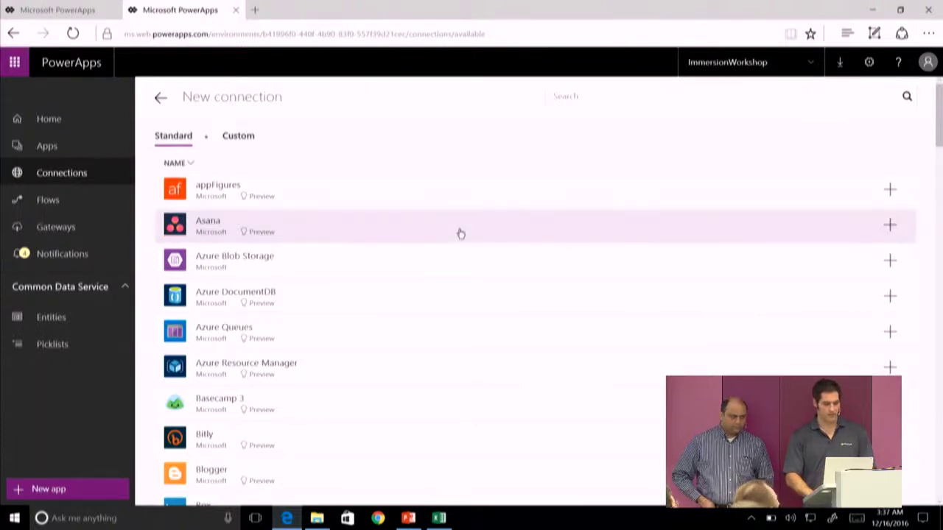
{"action": "scroll", "coordinate": [461, 233], "scroll_direction": "down", "scroll_amount": 1}
{"action": "scroll", "coordinate": [461, 233], "scroll_direction": "down", "scroll_amount": 4}
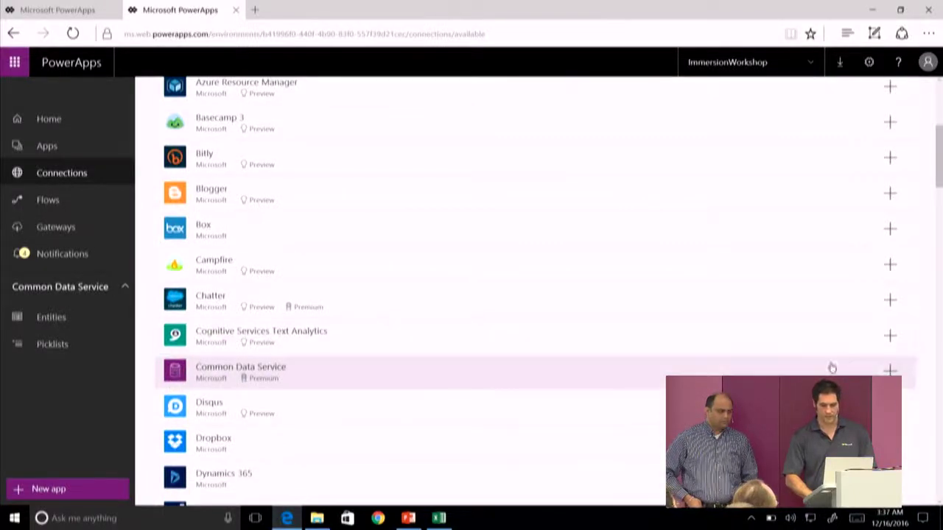
{"action": "left_click", "coordinate": [890, 370]}
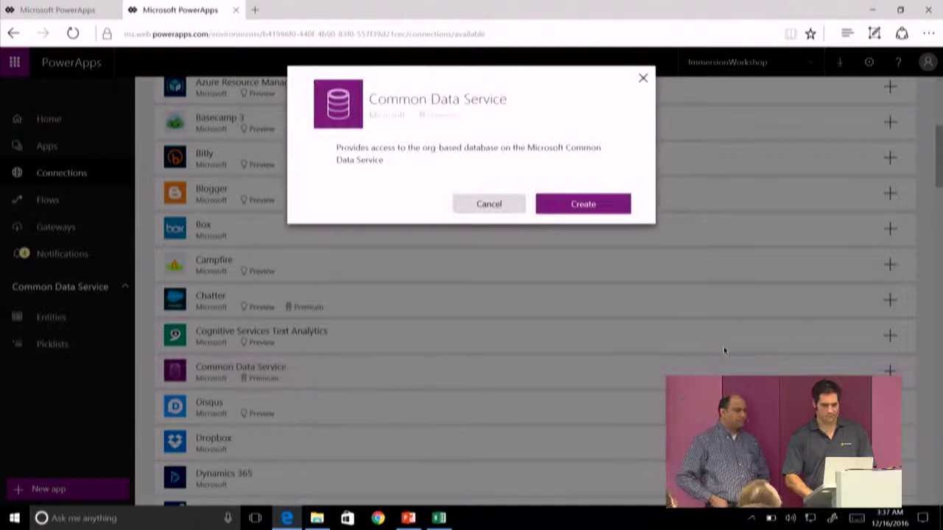
{"action": "left_click", "coordinate": [594, 214]}
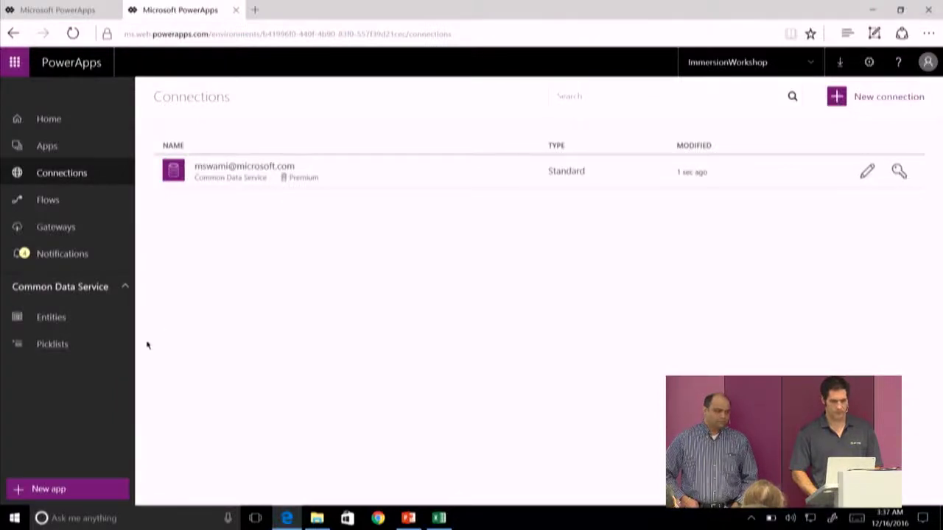
Start a new app using PowerApps Studio for web.
{"action": "left_click", "coordinate": [64, 492]}
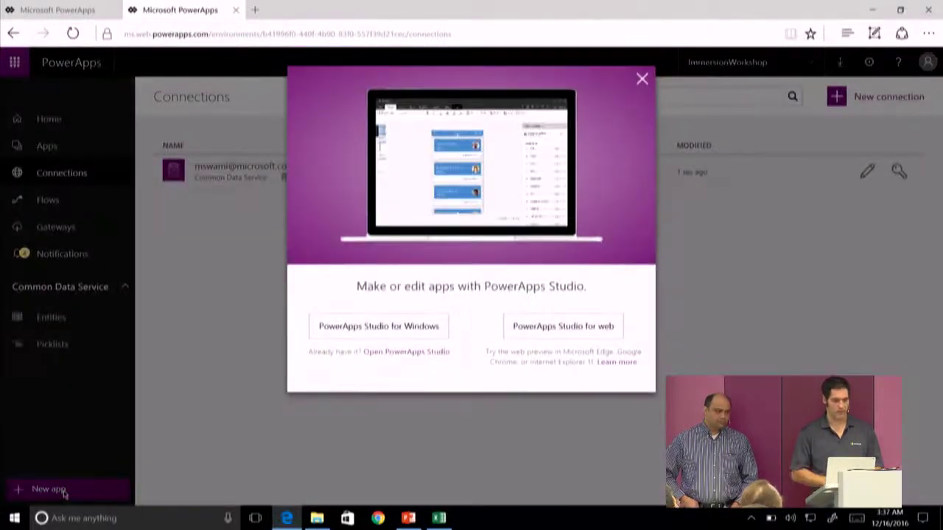
{"action": "left_click", "coordinate": [613, 331]}
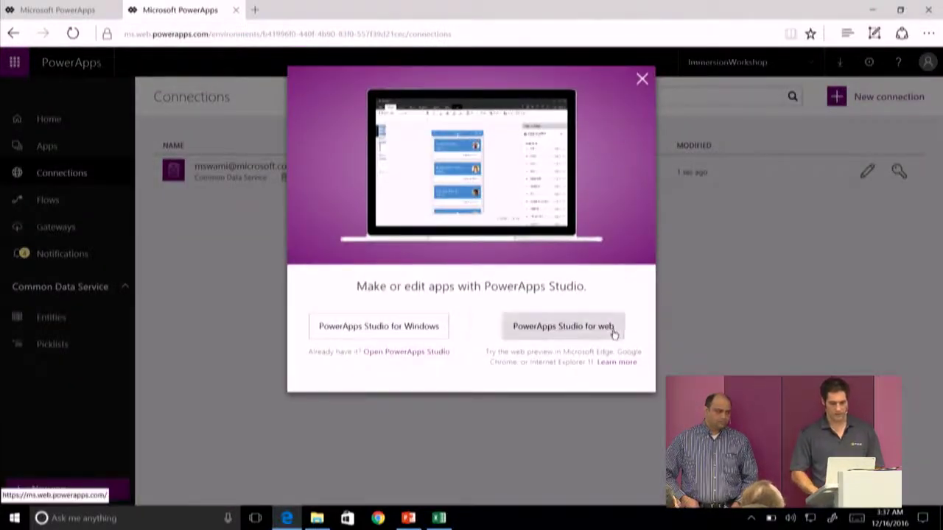